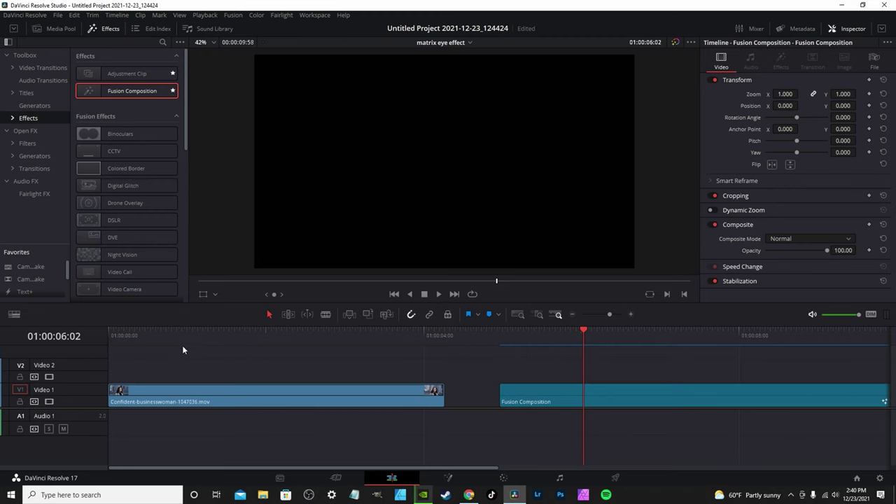
Scrub through the businesswoman clip, then park the playhead on the Fusion Composition clip.
left_click(180, 336)
left_click(139, 328)
left_click_drag(139, 328, 288, 331)
left_click(389, 338)
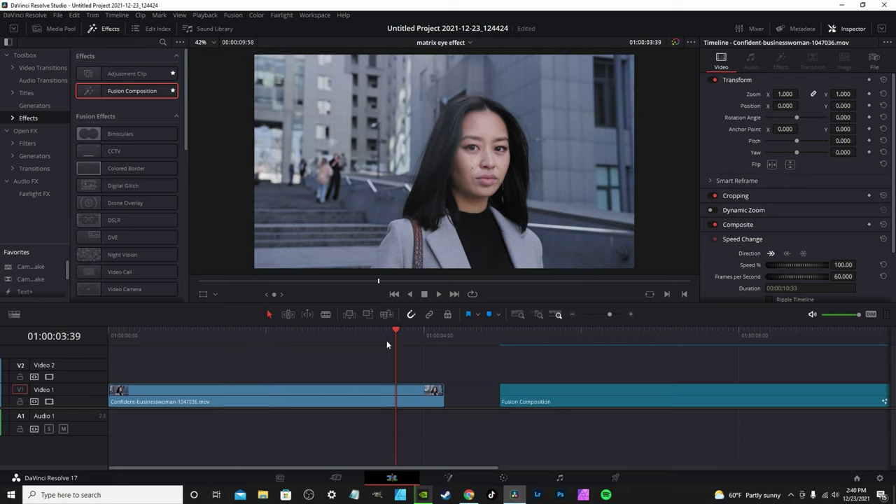
left_click(511, 334)
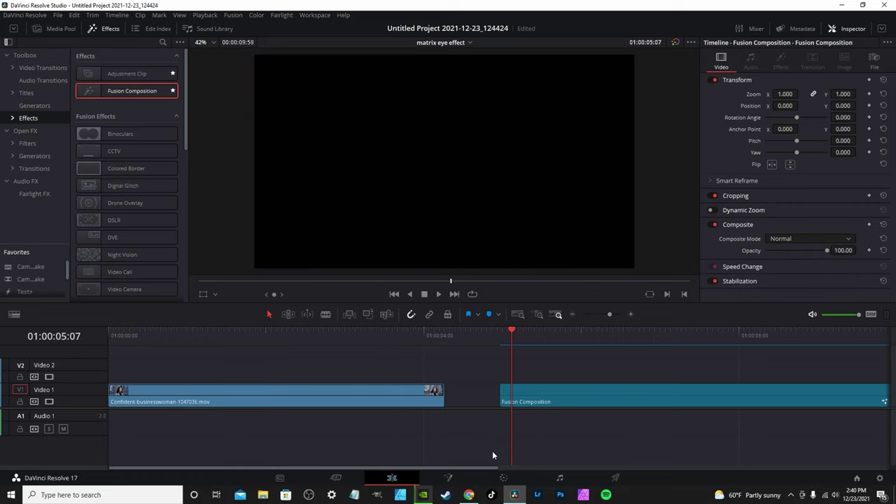
left_click_drag(481, 471, 560, 472)
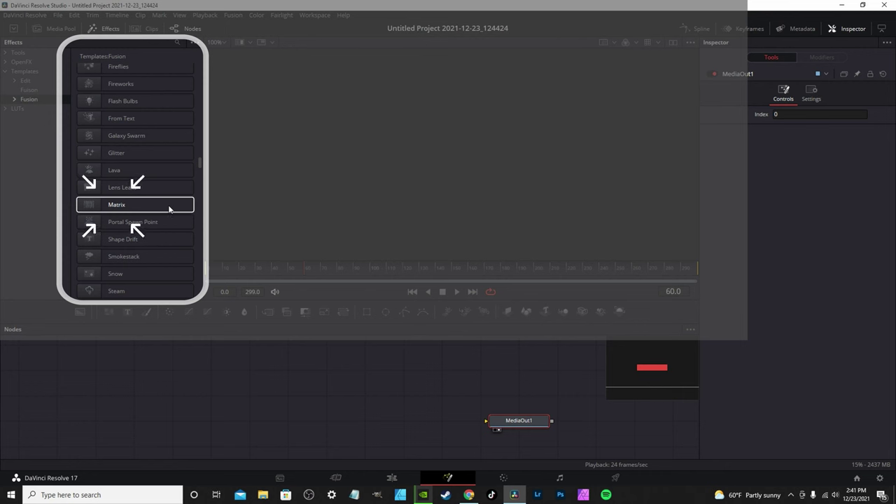
Add the Matrix template and wire Matrix_1_1 straight into MediaOut1, with Merge1 moved aside.
double_click(117, 204)
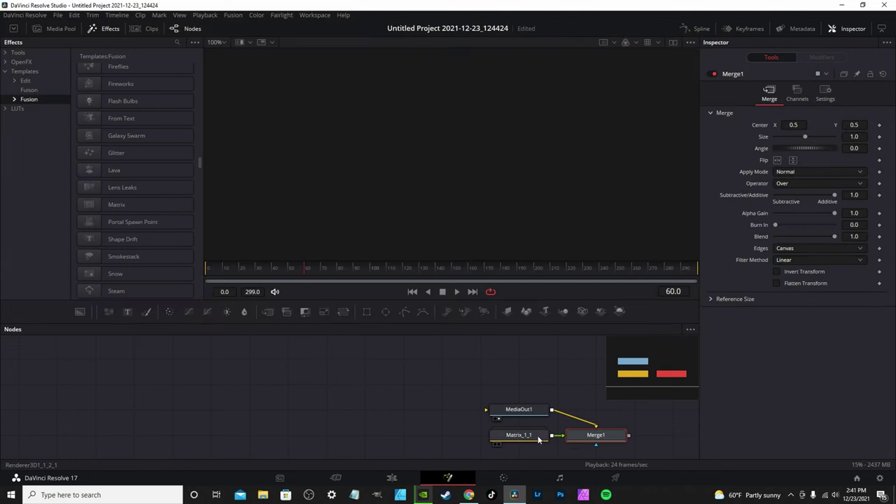
left_click_drag(537, 435, 339, 411)
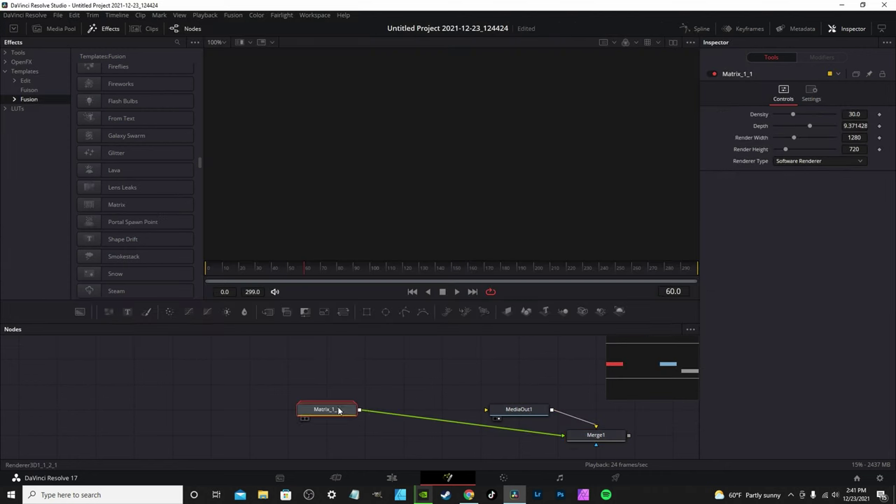
left_click_drag(620, 437, 430, 413)
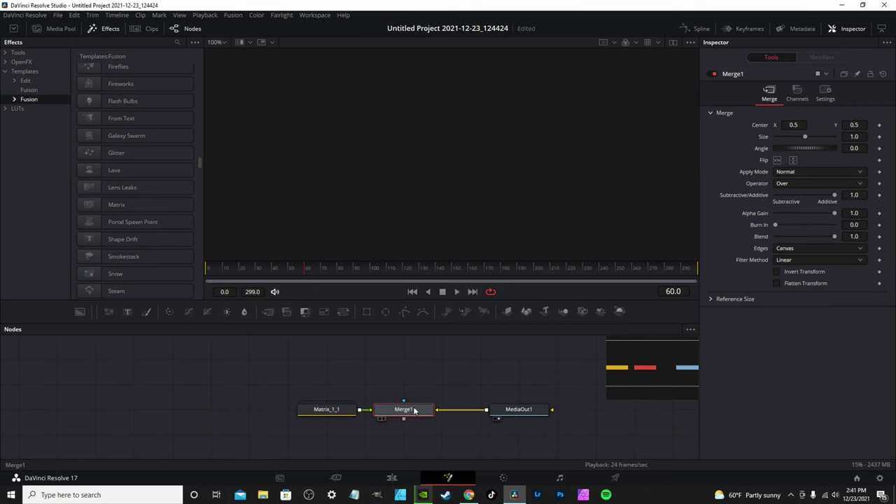
left_click_drag(337, 409, 302, 393)
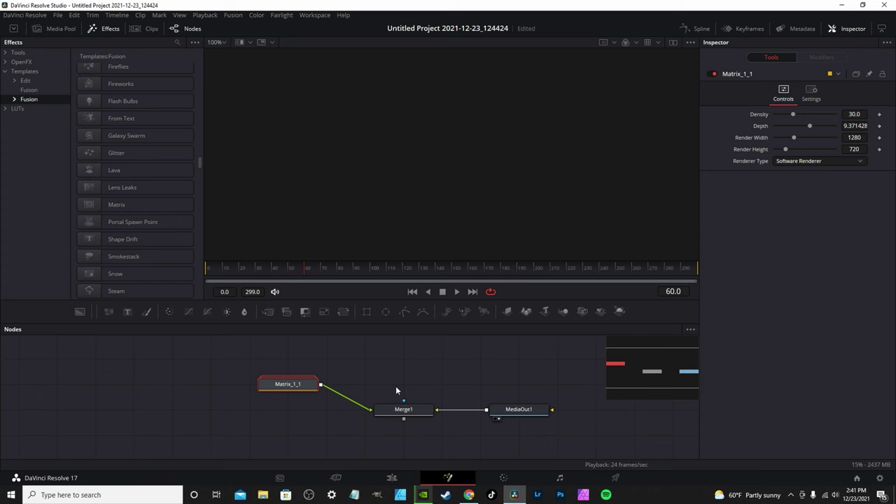
left_click_drag(405, 413, 405, 439)
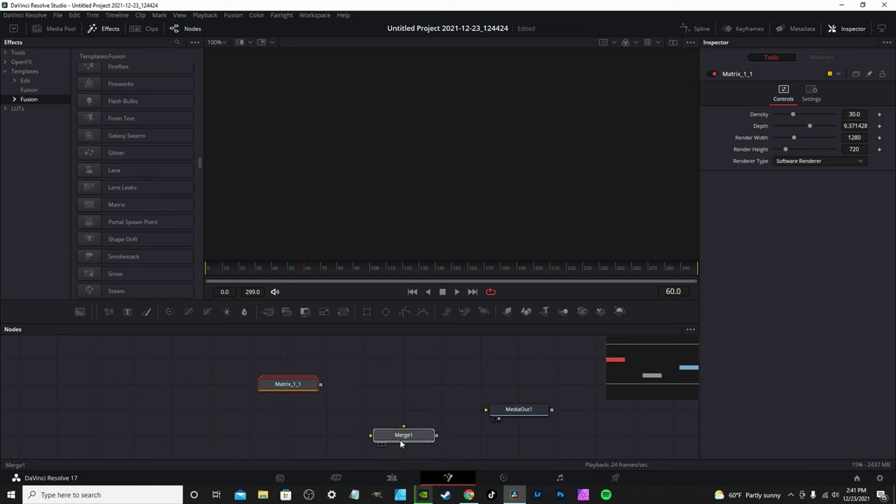
left_click_drag(320, 386, 488, 408)
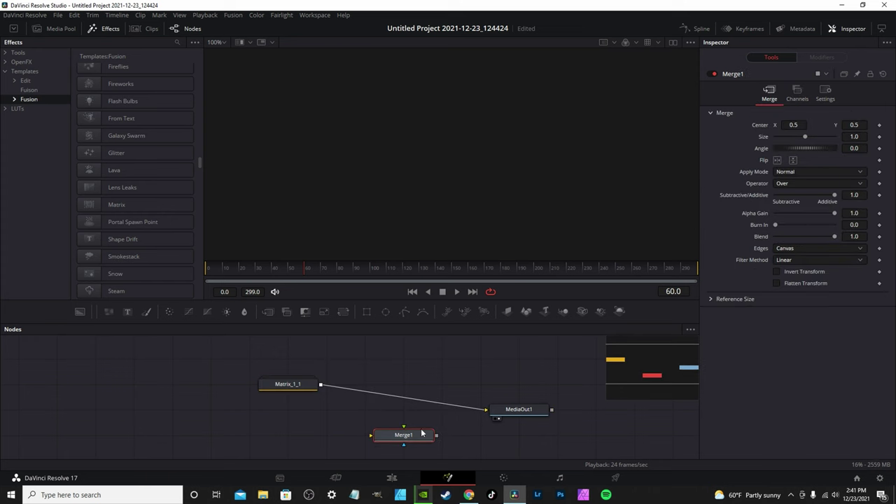
left_click_drag(422, 433, 189, 413)
left_click_drag(300, 384, 299, 409)
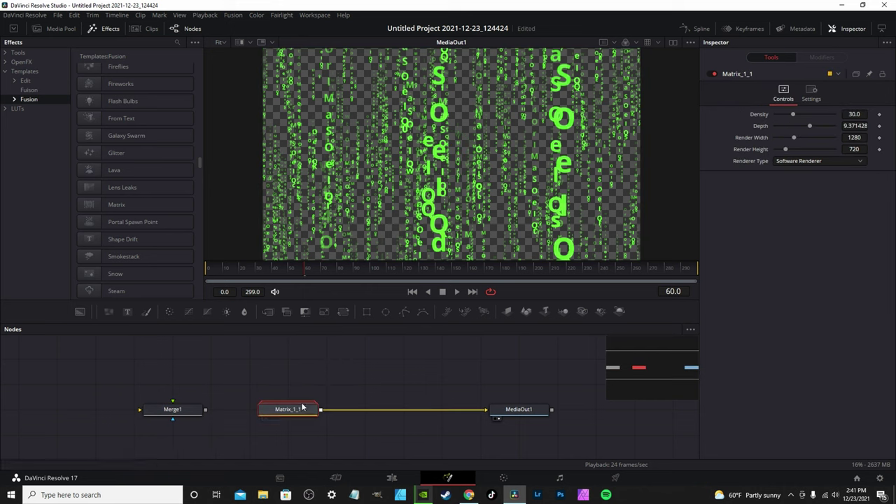
Expand the Matrix_1_1 group, enlarge the node area, and delete the unused Merge1 node.
double_click(299, 409)
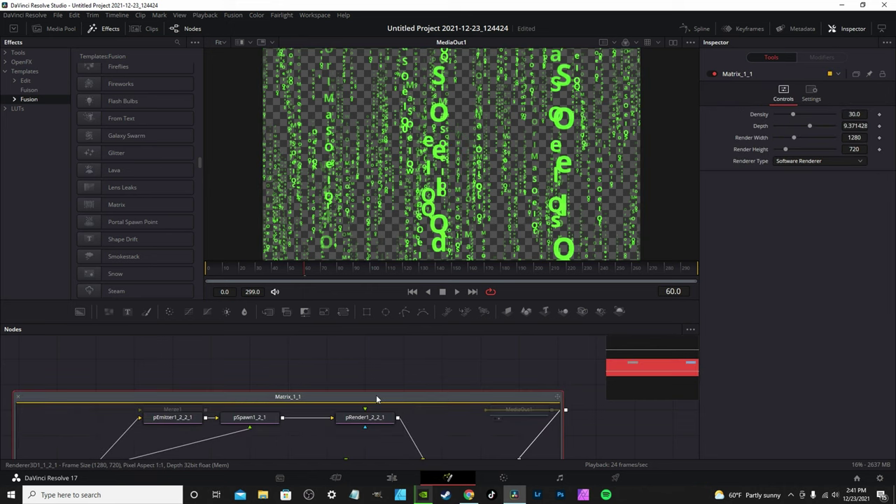
scroll(376, 394, "down", 4)
scroll(381, 333, "up", 3)
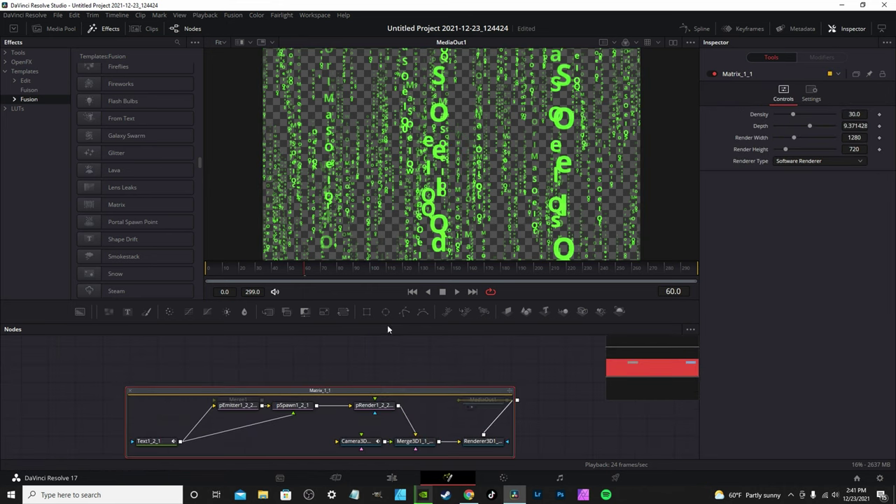
left_click_drag(387, 325, 137, 69)
left_click(110, 27)
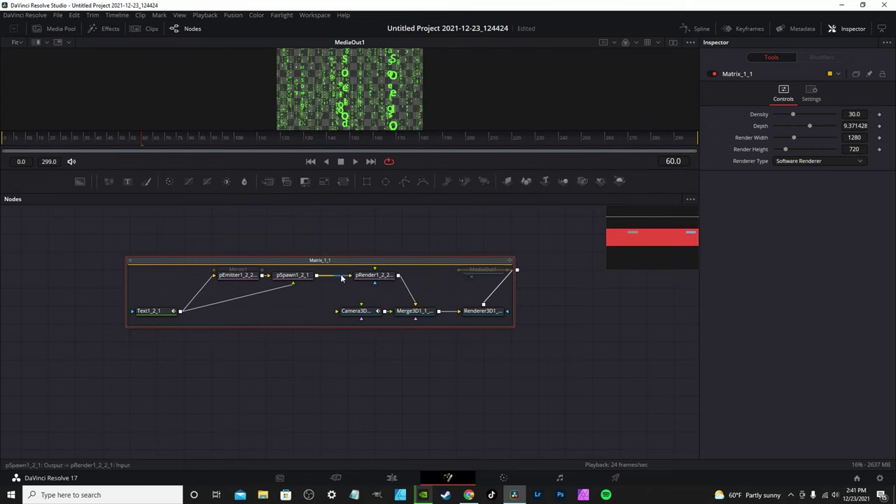
left_click_drag(341, 259, 261, 265)
left_click(235, 275)
key("Delete")
left_click(283, 300)
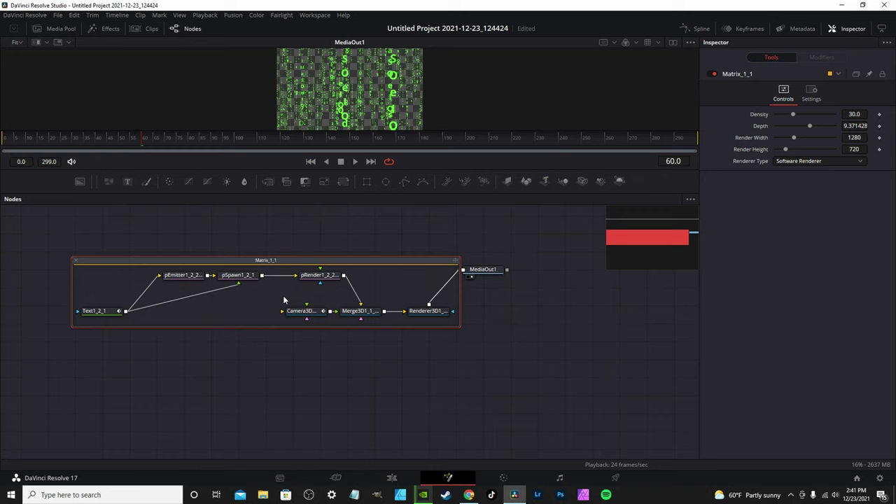
left_click_drag(215, 285, 189, 285)
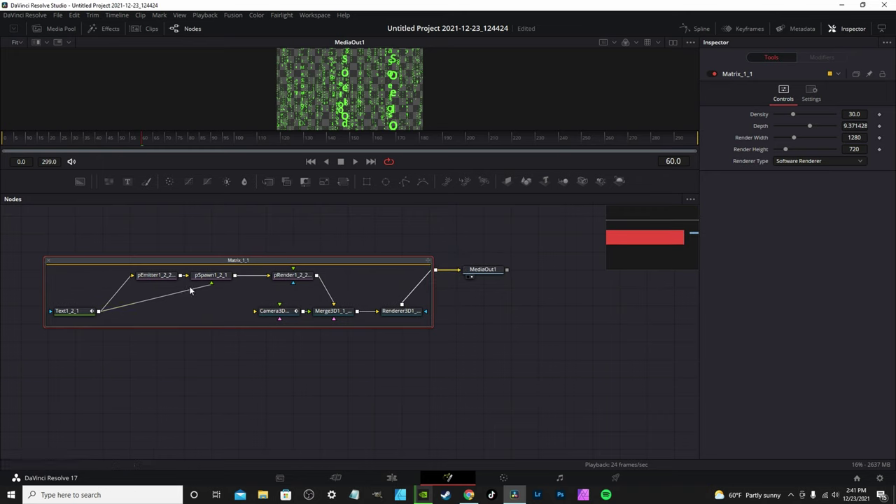
Set the Text1_2_1 node's font to Matrix Code NFI.
left_click(71, 316)
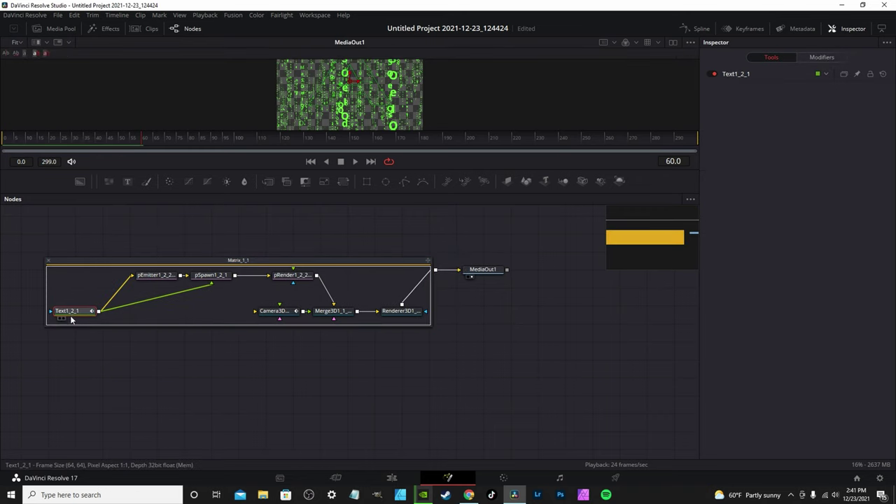
left_click(736, 74)
left_click(795, 222)
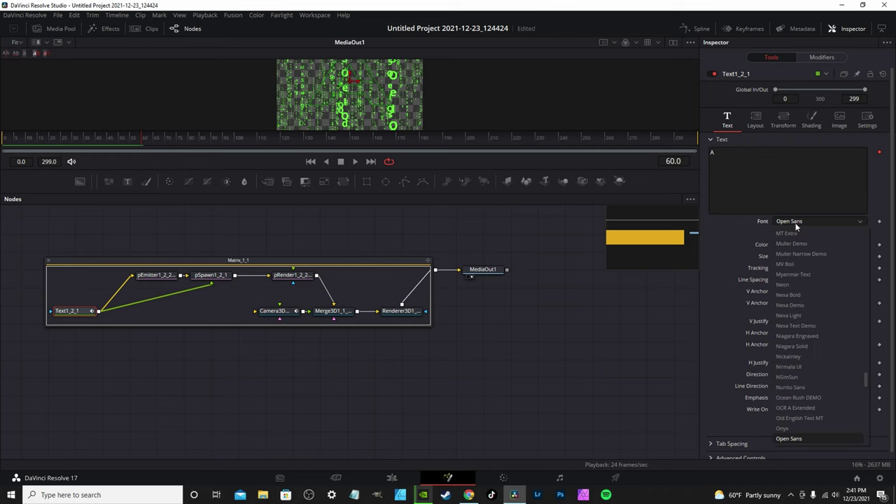
type("matrix")
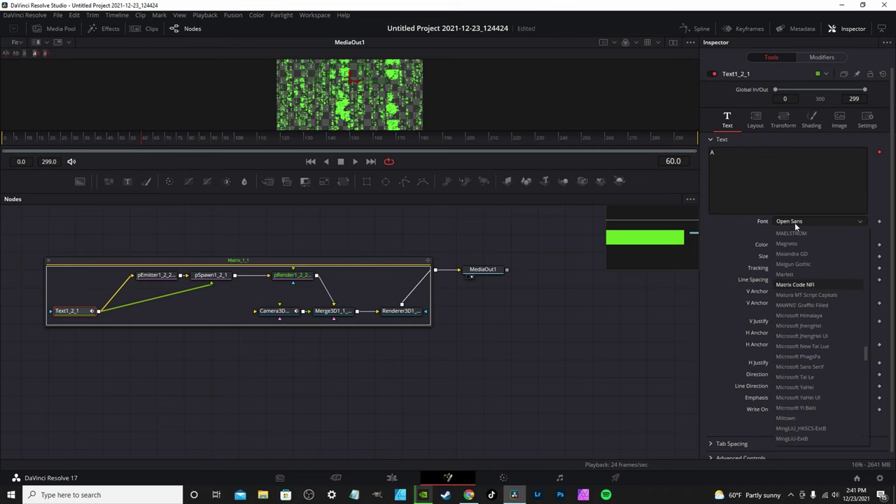
left_click(795, 284)
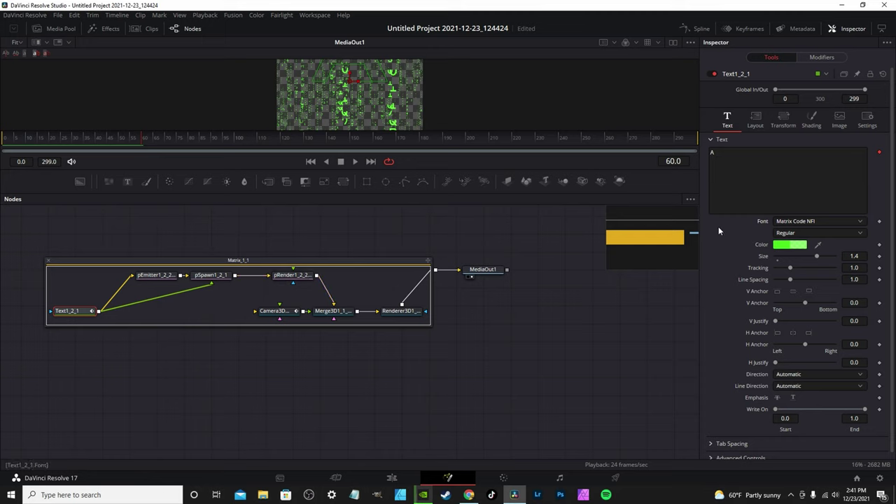
Remove the uppercase letters A–Z from TextScramble's Substitute Chars.
left_click(829, 61)
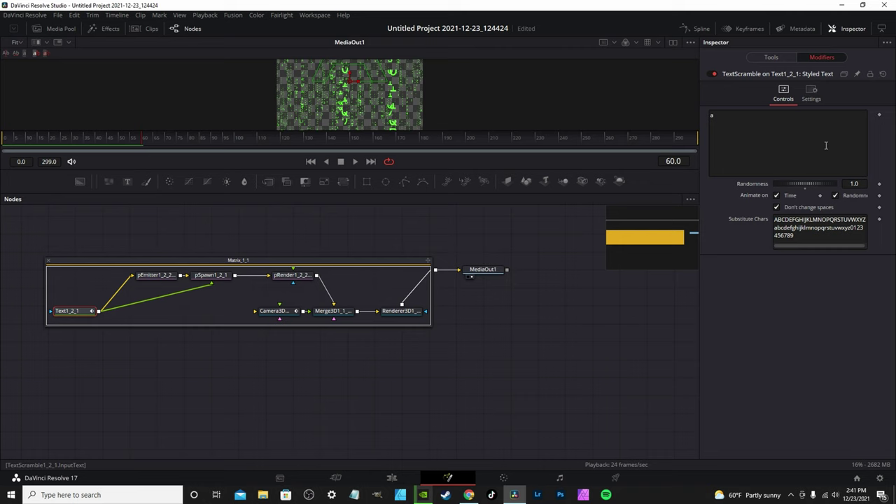
left_click(835, 236)
double_click(835, 235)
left_click(830, 219)
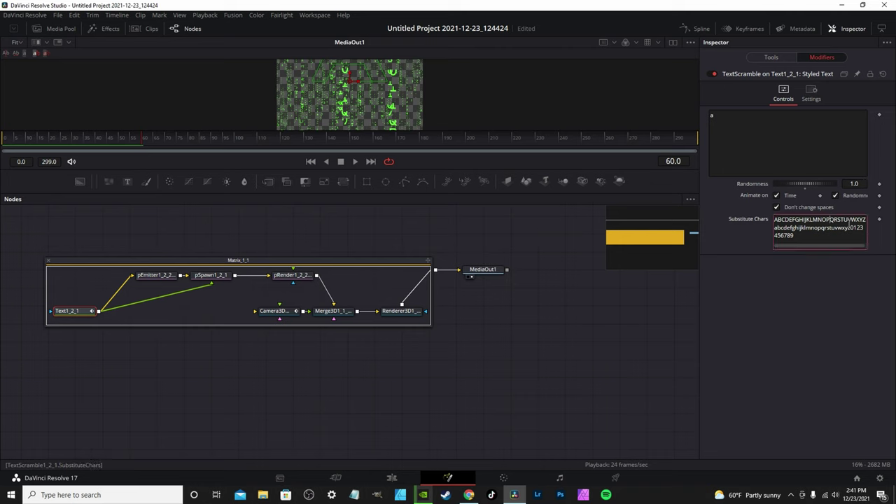
key("BackSpace")
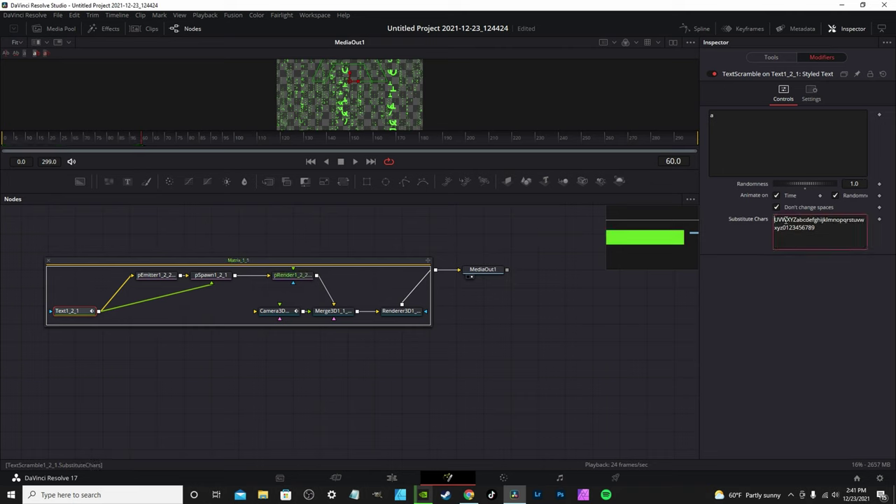
left_click_drag(779, 219, 773, 220)
key("BackSpace")
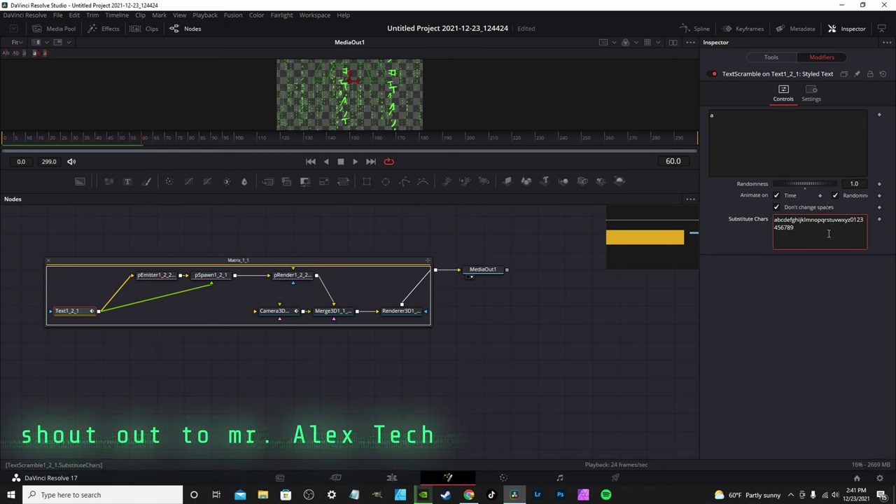
Set TextScramble Randomness to 25 and play back the code rain to preview it.
left_click(854, 184)
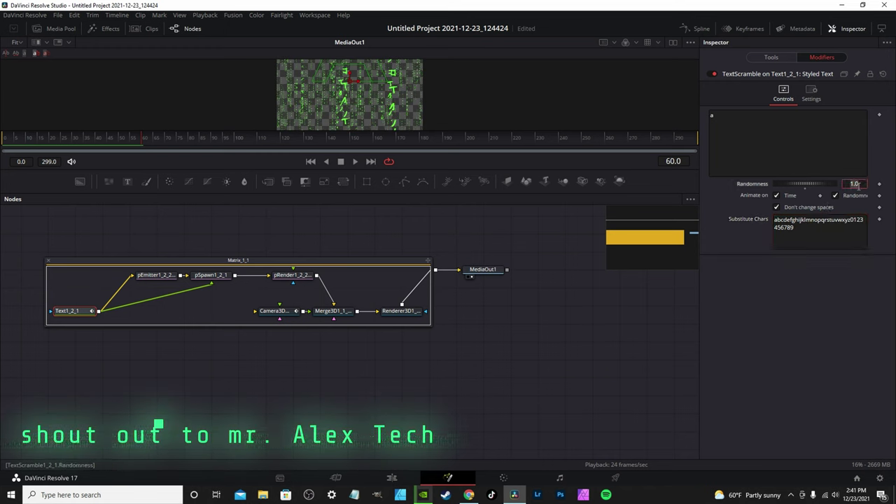
type("25")
key("Return")
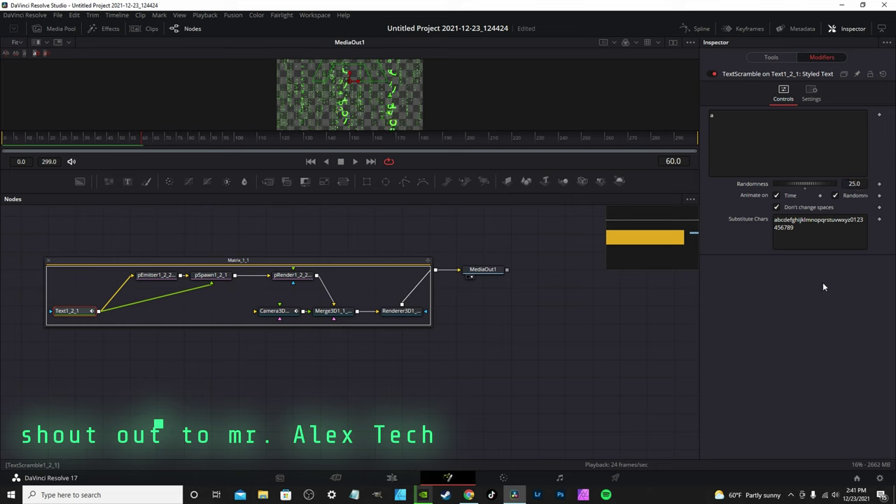
key("space")
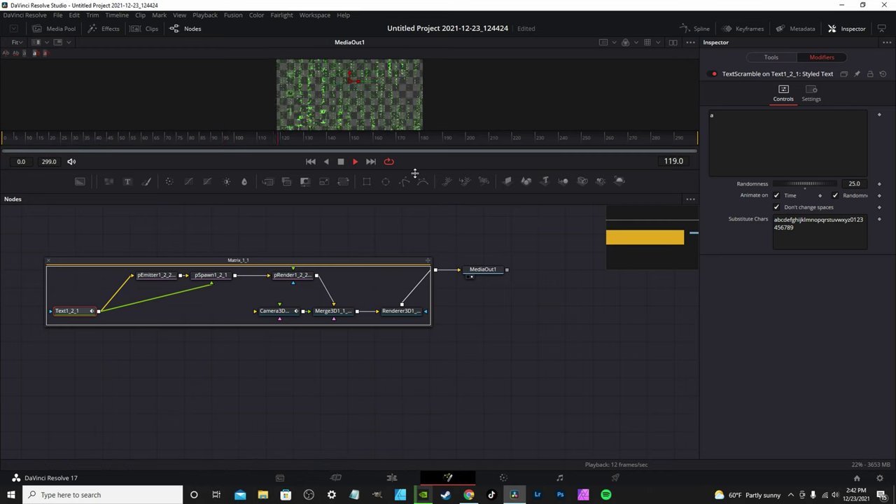
left_click_drag(407, 172, 419, 224)
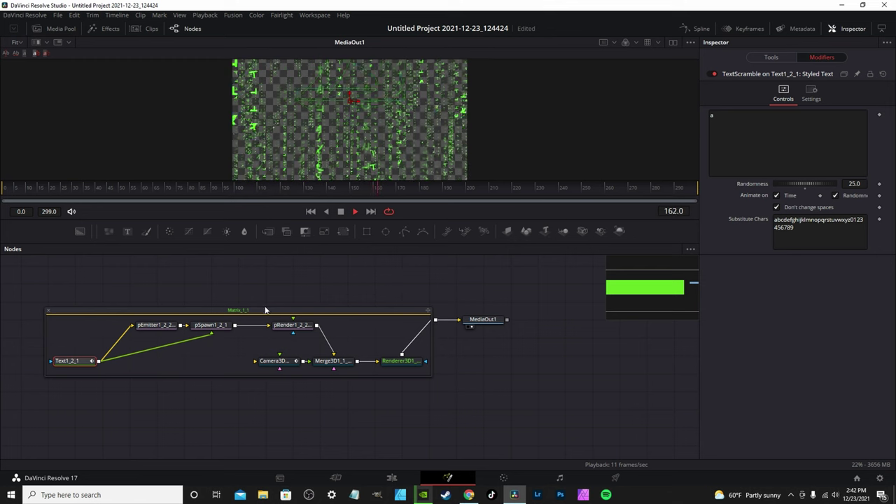
key("space")
Add Background1 as Merge2's background input, with the Renderer3D1 code rain as foreground.
left_click(82, 232)
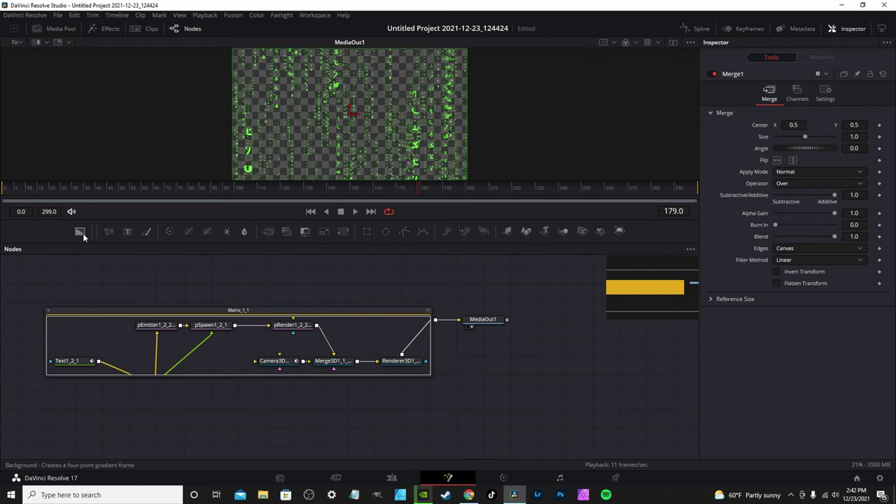
scroll(192, 322, "down", 2)
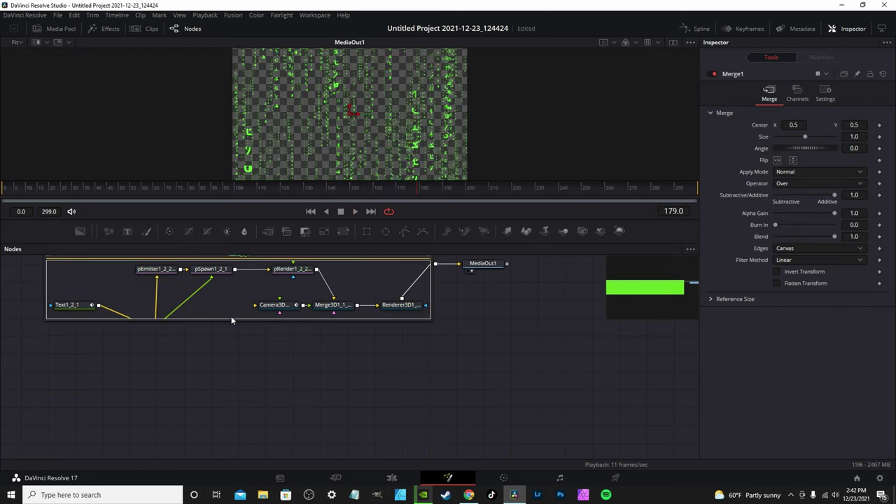
left_click_drag(235, 319, 231, 396)
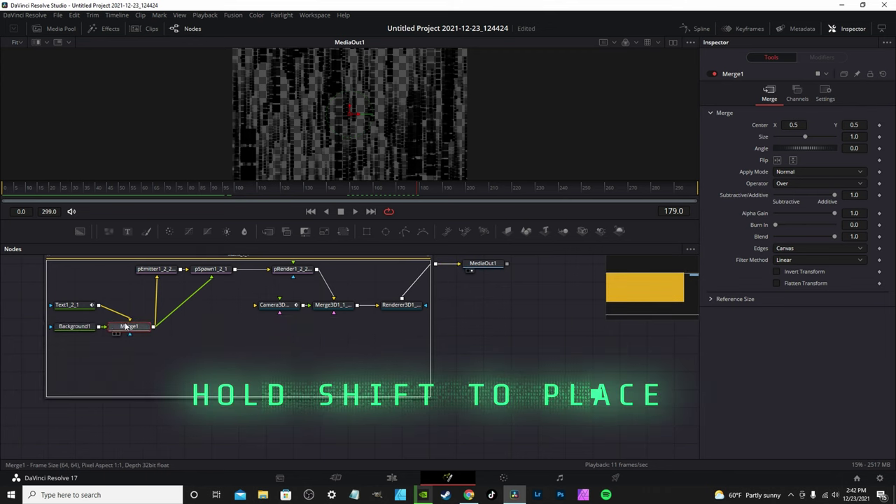
left_click_drag(145, 326, 145, 344)
left_click_drag(75, 327, 412, 287)
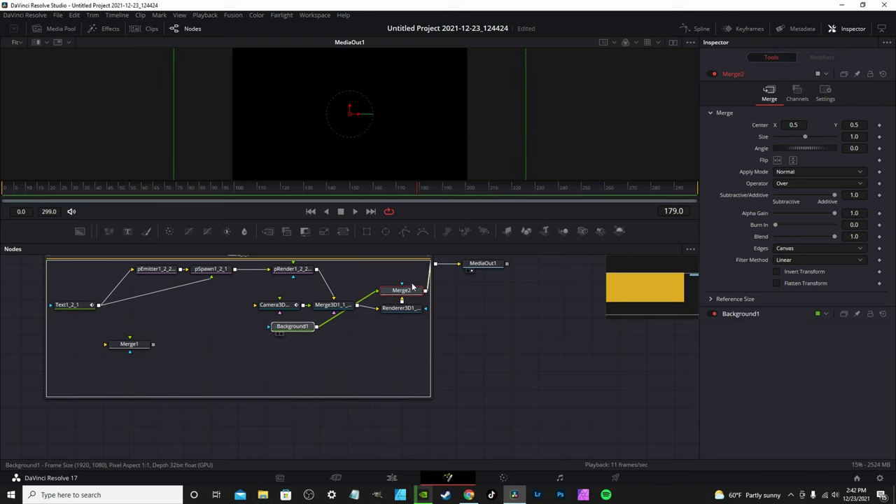
left_click(301, 327)
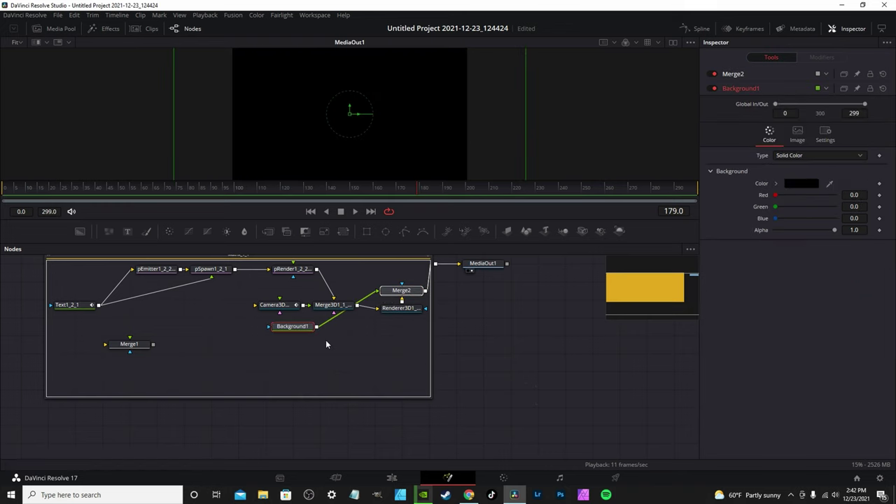
key("ctrl+t")
left_click_drag(301, 329, 399, 326)
left_click(25, 197)
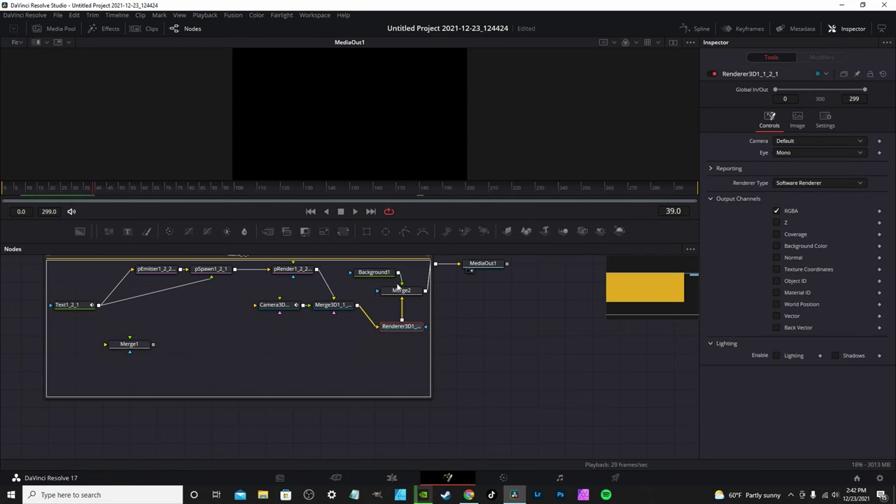
left_click(401, 291)
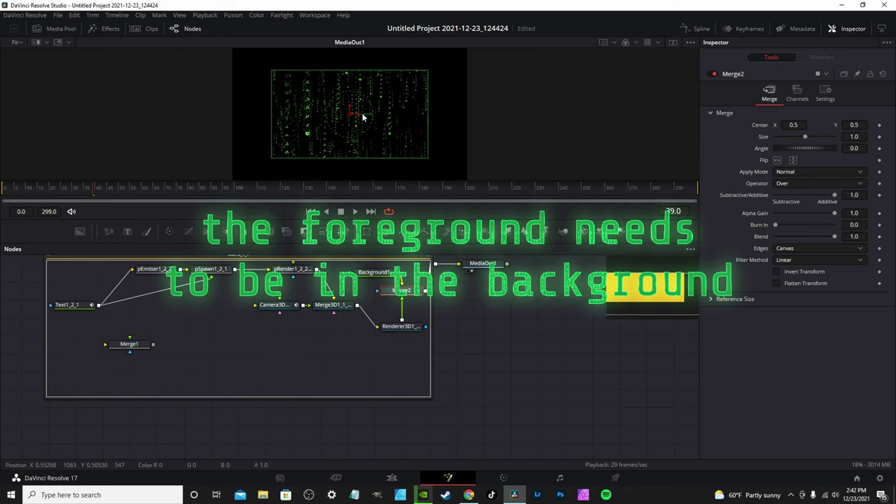
Line up the Camera3D and Merge3D nodes, delete Merge1, and place Background1 above Merge2.
left_click_drag(333, 304, 319, 326)
left_click_drag(274, 304, 261, 326)
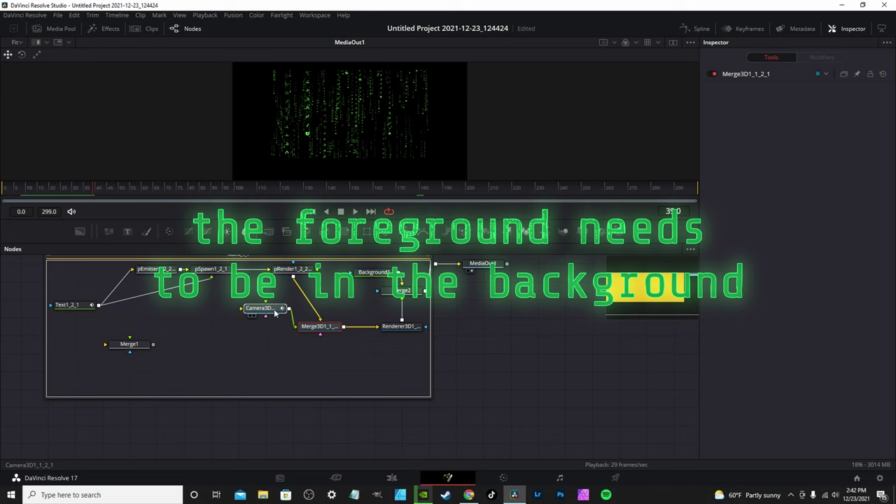
left_click(127, 349)
key("Delete")
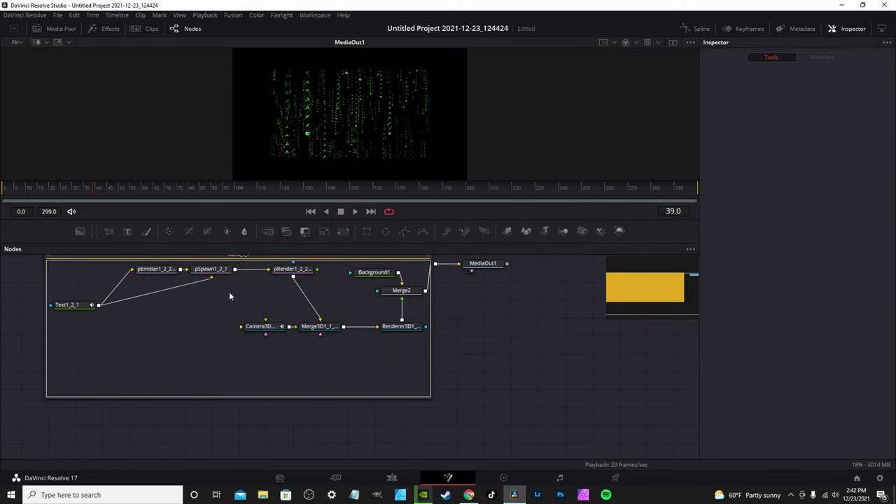
left_click_drag(380, 270, 404, 308)
Scale the Matrix code layer to Merge2 Size 1.083499, then collapse and select the Matrix_1_1 group.
left_click(405, 291)
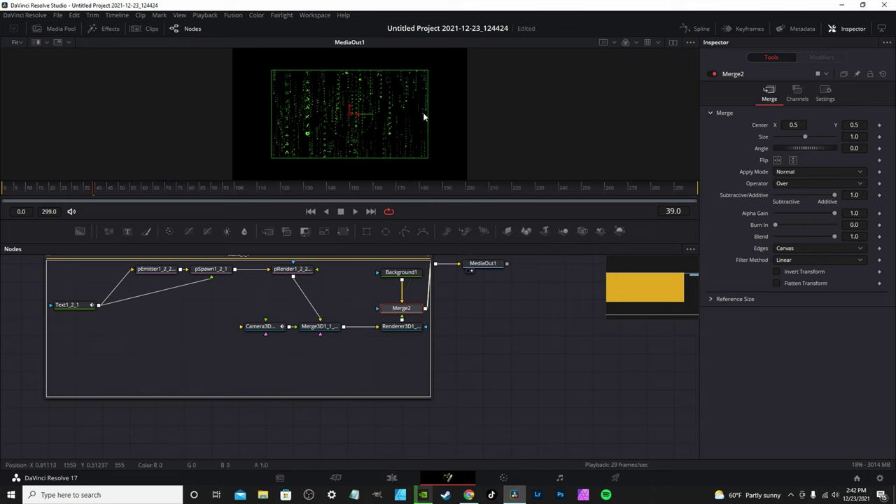
mouse_move(429, 121)
left_mouse_down()
mouse_move(448, 119)
mouse_move(435, 114)
left_mouse_up()
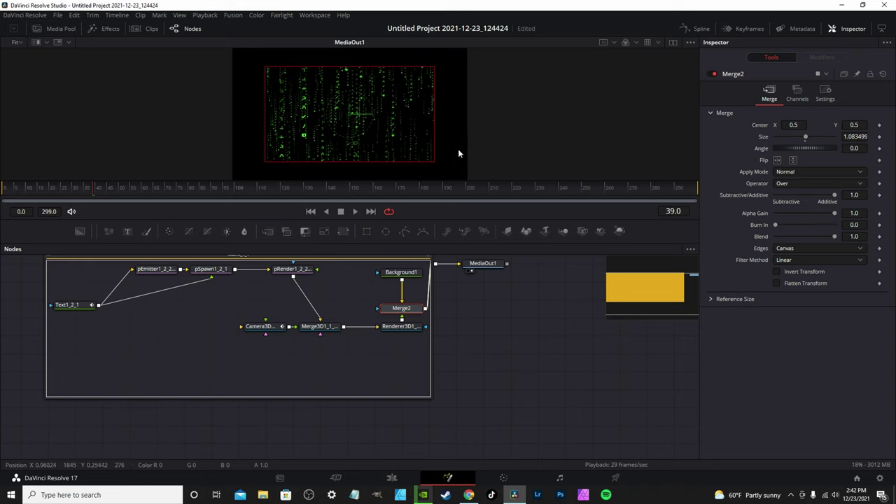
scroll(462, 290, "up", 2)
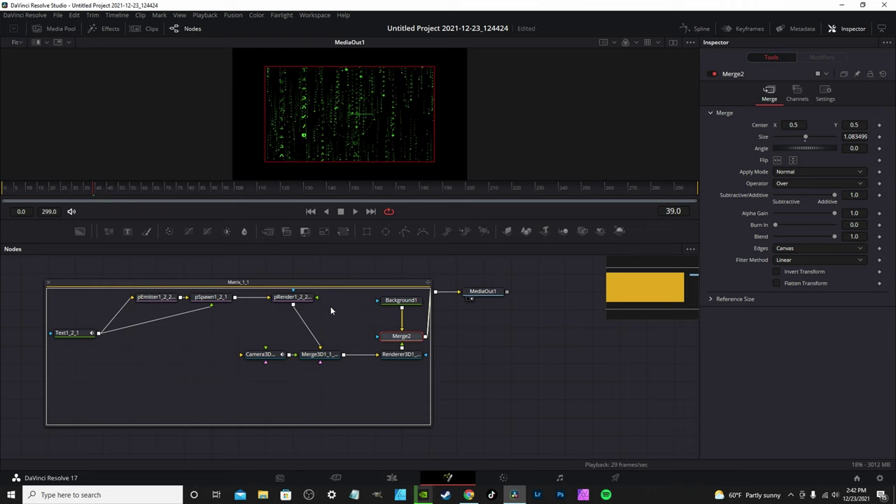
left_click(47, 282)
left_click(250, 292)
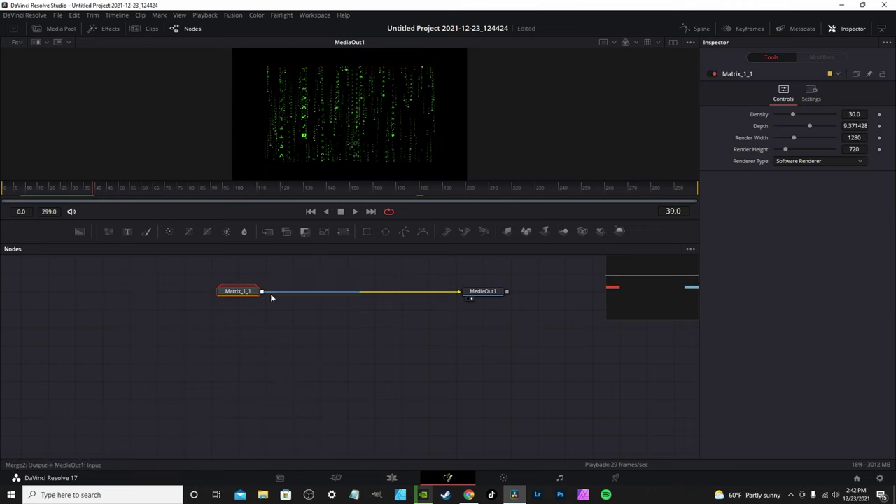
Add a Glow1 node after Matrix_1_1 with Glow Size 18.9, raised strength and Blend 0.236.
key("shift+space")
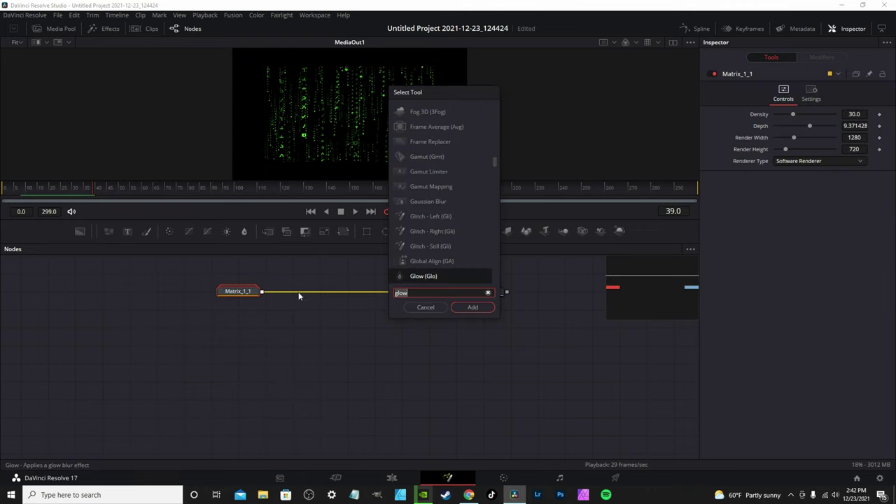
left_click(472, 308)
left_click_drag(295, 297, 321, 298)
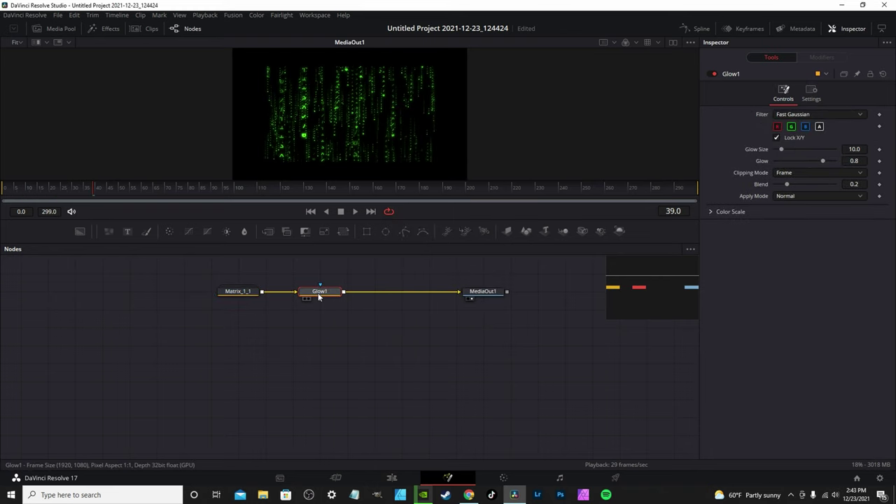
left_click(783, 151)
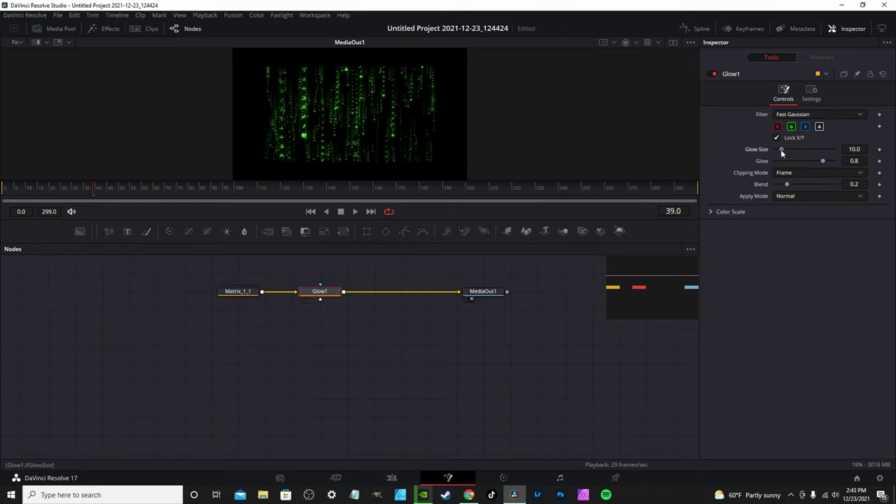
scroll(405, 125, "up", 3)
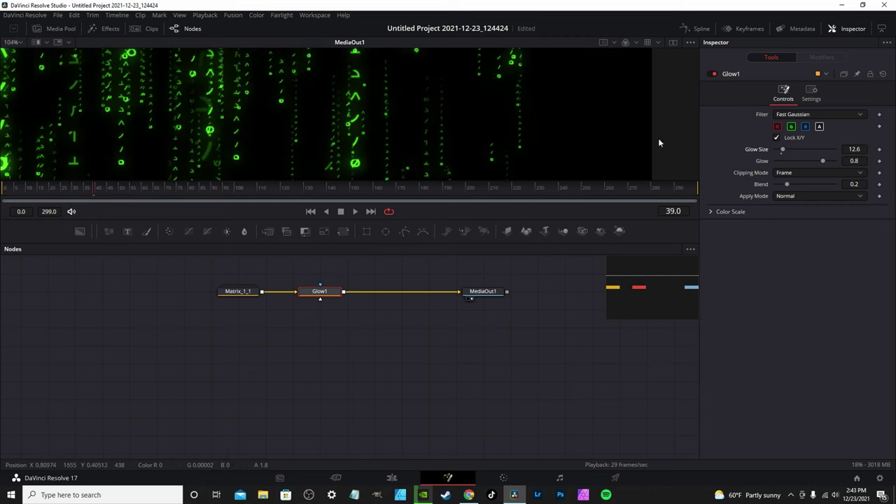
left_click_drag(822, 162, 786, 150)
mouse_move(787, 184)
left_mouse_down()
mouse_move(835, 179)
mouse_move(783, 181)
left_mouse_up()
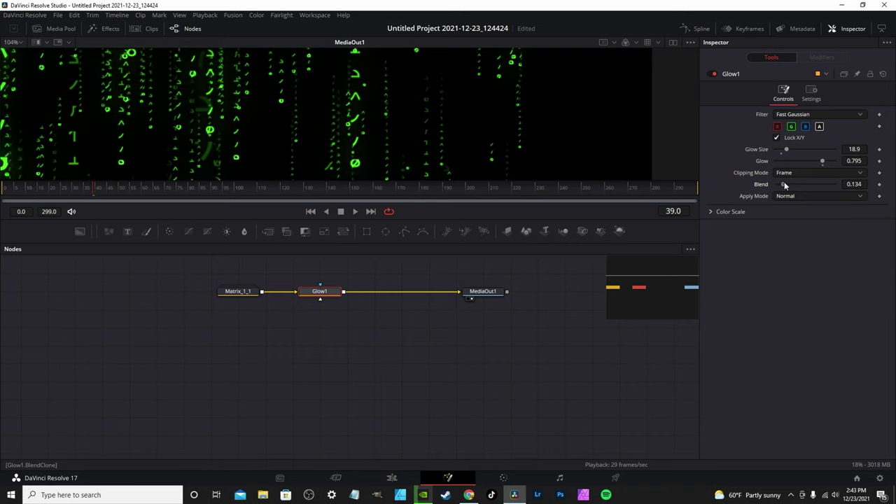
Set the glow's Apply Mode to Threshold, then return to the Edit page.
left_click(793, 196)
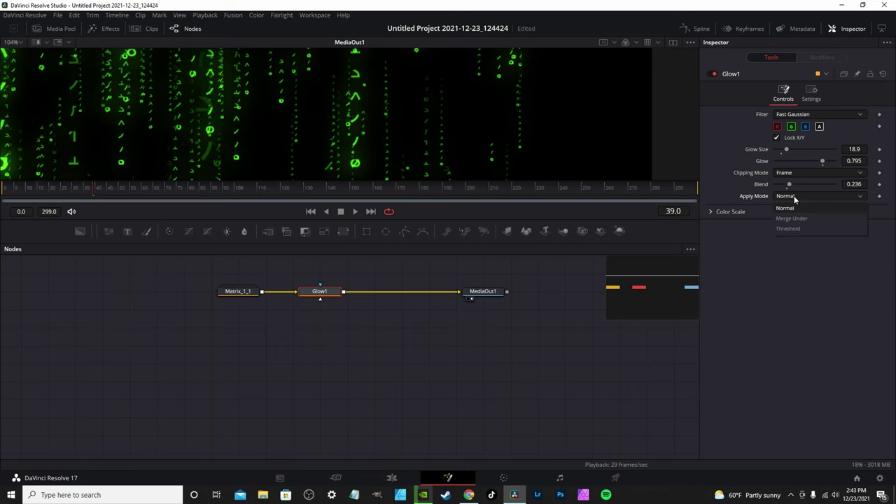
left_click(794, 218)
left_click(785, 197)
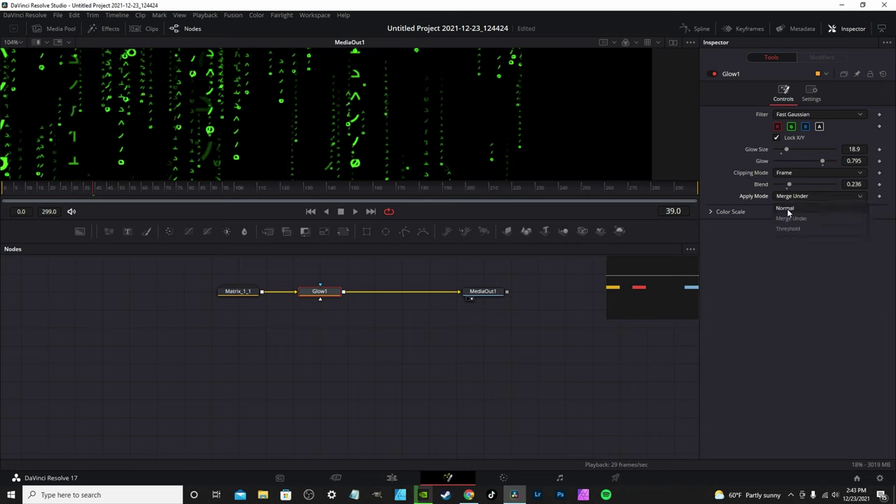
left_click(787, 228)
key("shift+4")
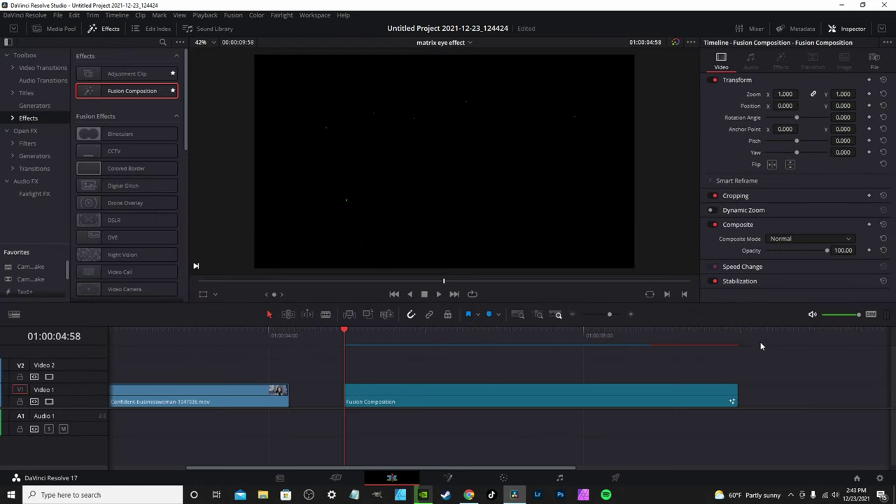
Preview the Matrix clip, then render the Fusion Composition in place into the Videos\render folder.
key("space")
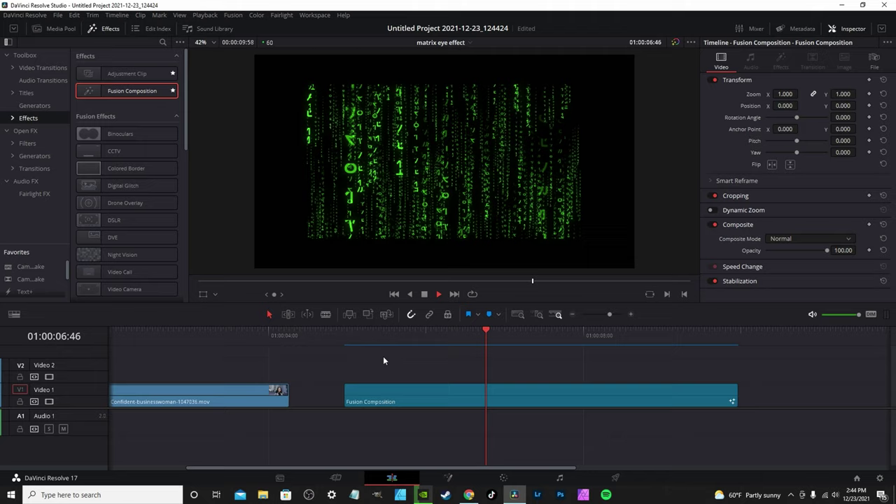
left_click(343, 332)
key("space")
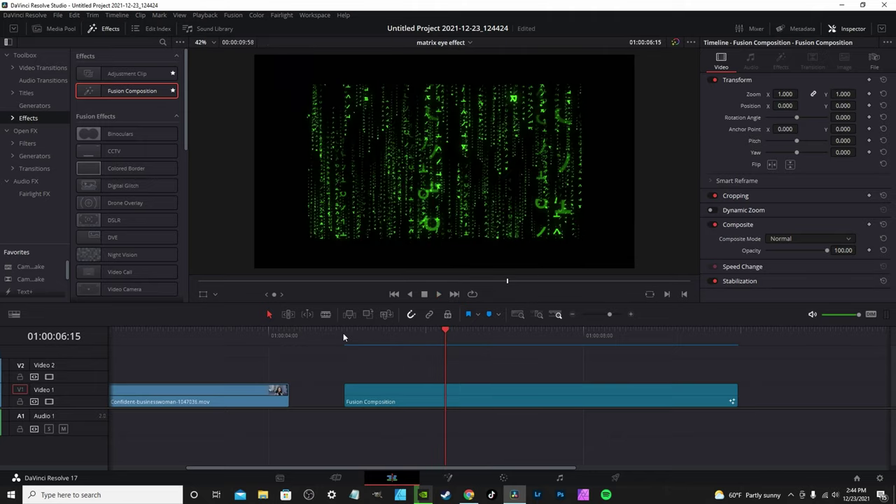
right_click(415, 399)
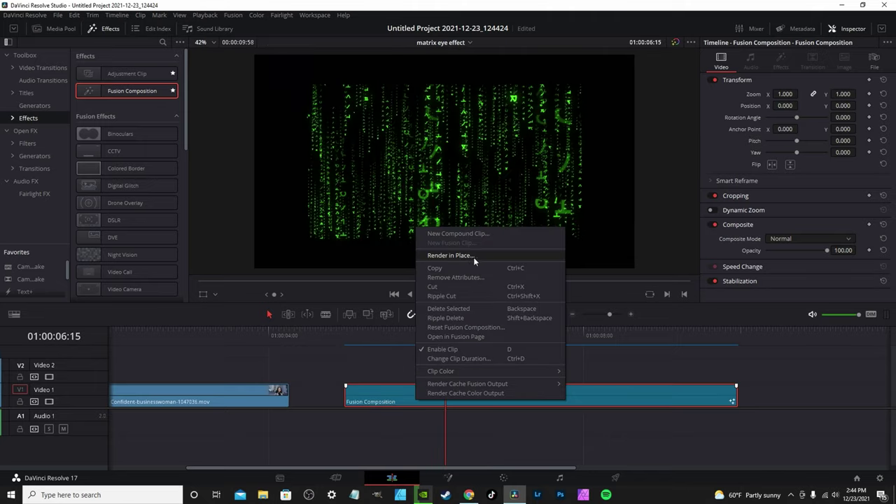
left_click(450, 256)
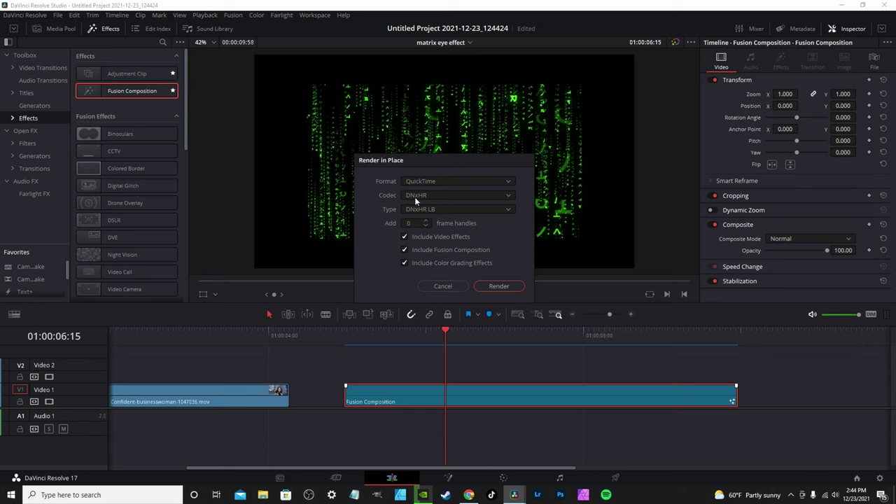
left_click(498, 287)
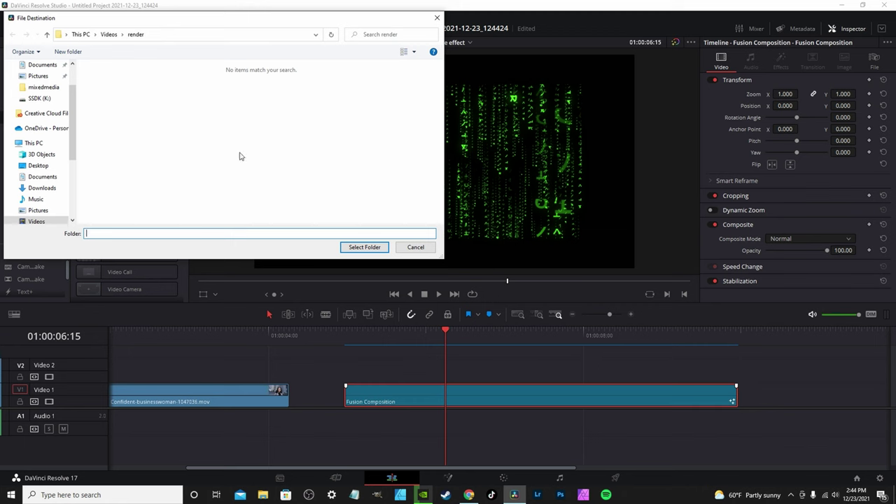
left_click(364, 248)
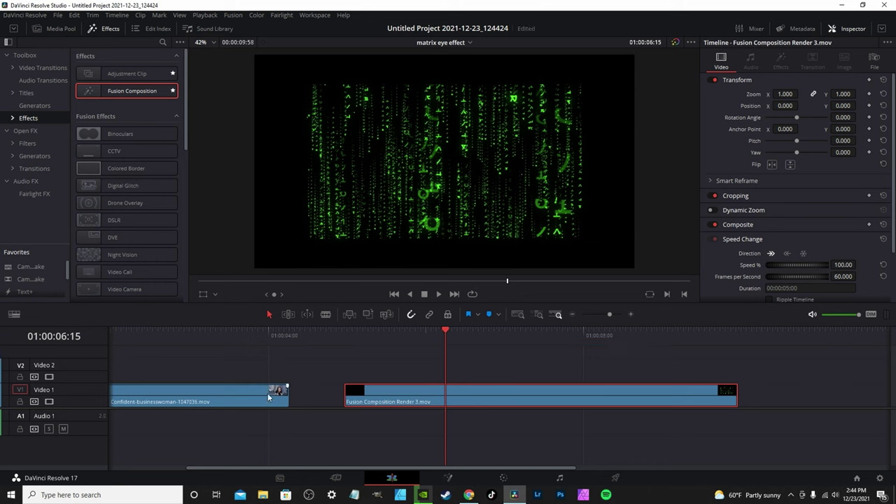
Turn the businesswoman clip into a new Fusion clip and open it on the Fusion page.
left_click(243, 395)
right_click(240, 399)
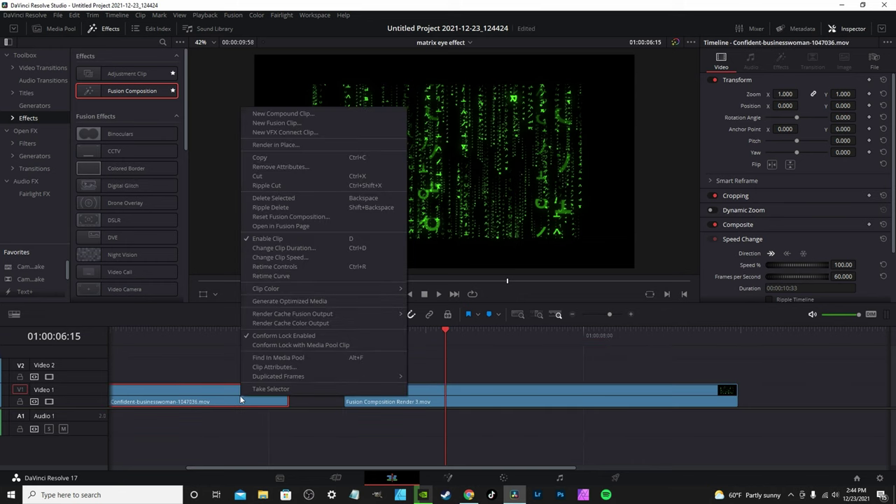
left_click(286, 123)
left_click_drag(332, 461, 254, 466)
left_click(213, 343)
left_click(448, 479)
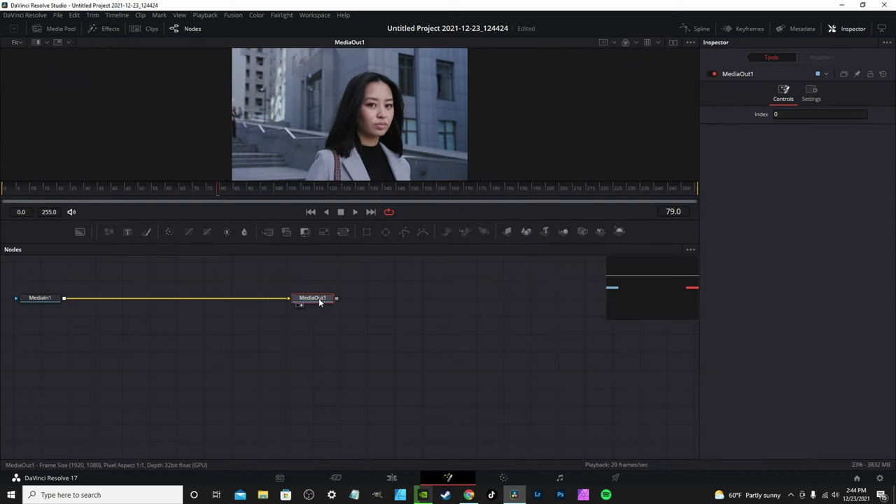
Insert a Tracker1 node between MediaIn1 and MediaOut1.
left_click_drag(319, 301, 508, 354)
key("ctrl+space")
type("TR")
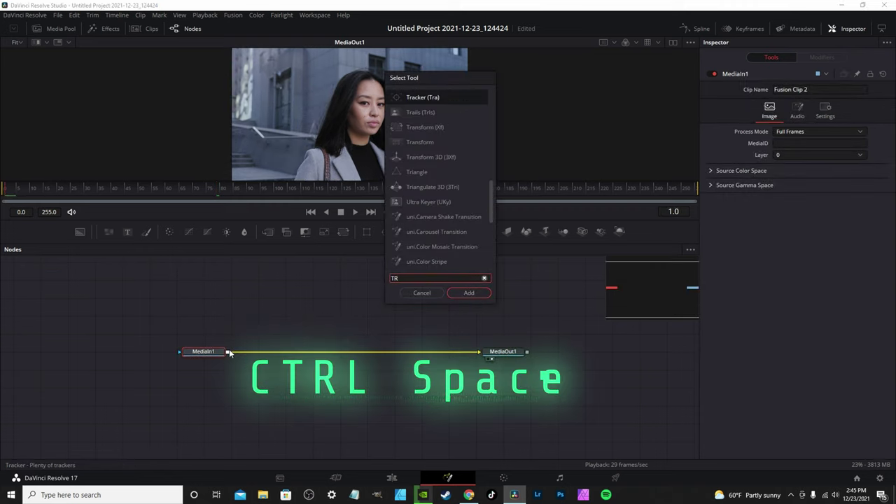
key("Down")
key("Down")
key("Down")
key("Down")
key("Down")
key("Down")
key("Down")
key("Down")
key("Down")
key("Down")
key("Down")
key("Down")
key("Down")
key("Down")
key("Down")
key("Down")
key("Down")
key("Down")
key("Down")
key("Down")
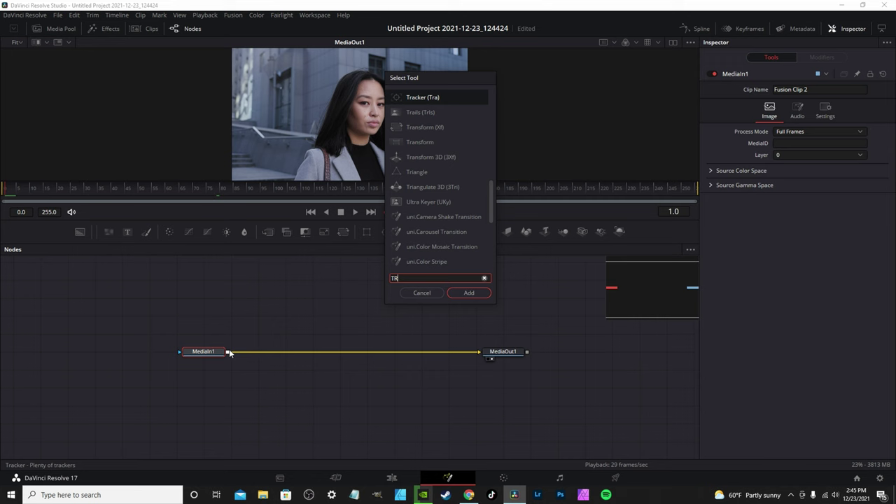
key("Return")
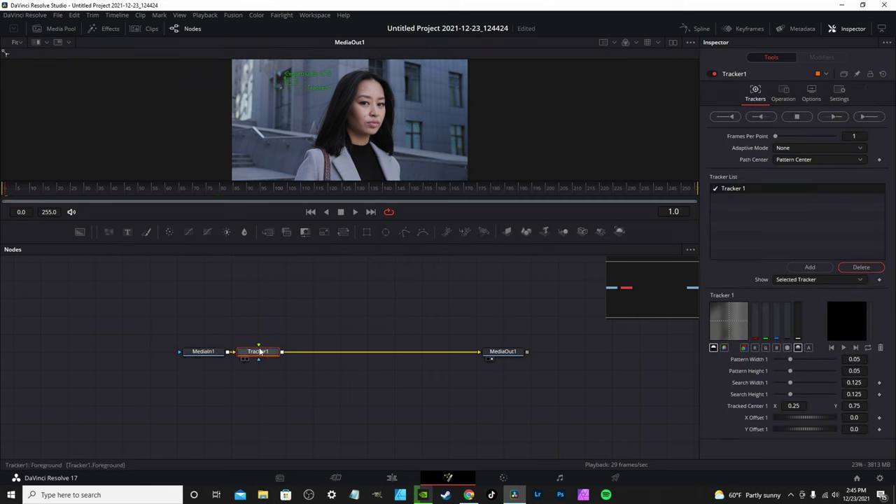
left_click_drag(261, 350, 294, 365)
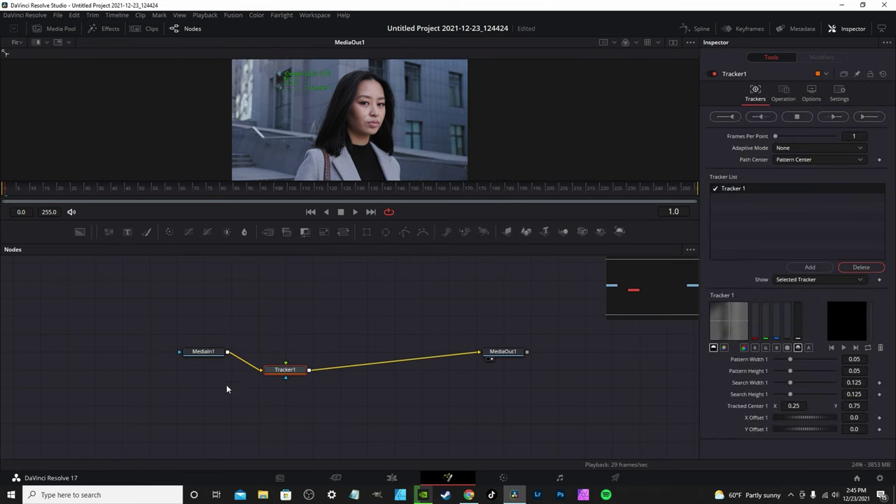
key("ctrl+z")
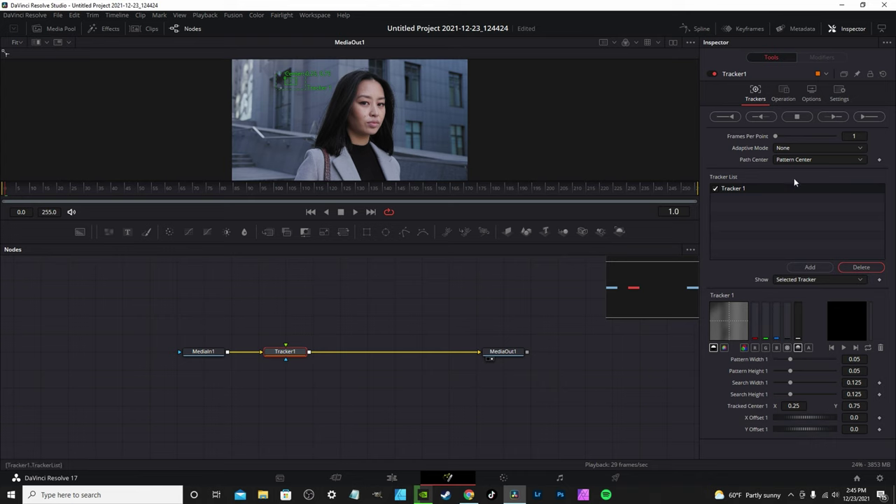
Add a second tracker, place Tracker 1 on the woman's eye with a shorter search area, and return to frame 0.
left_click(806, 267)
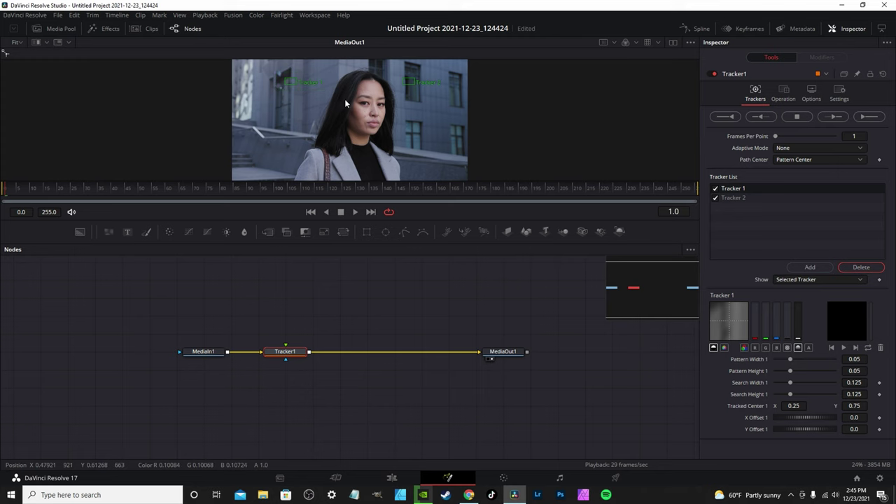
scroll(350, 112, "up", 2)
left_click_drag(395, 243, 403, 346)
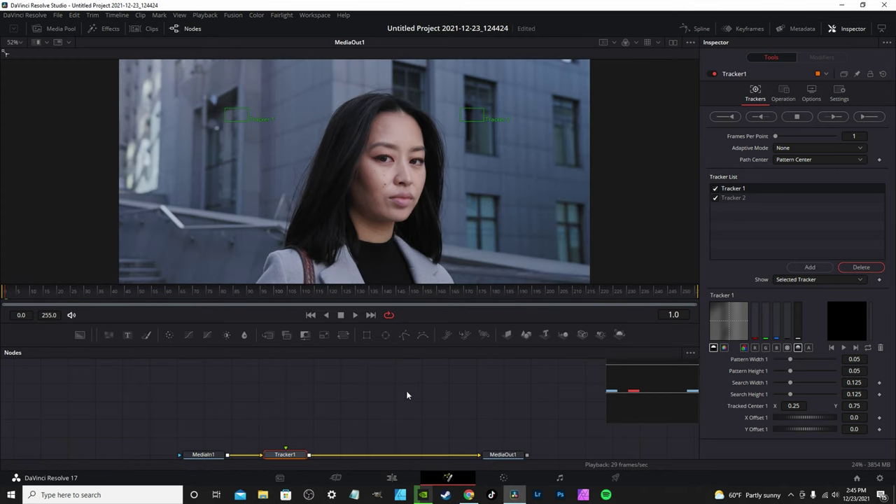
left_click_drag(390, 416, 405, 373)
left_click_drag(231, 132, 381, 190)
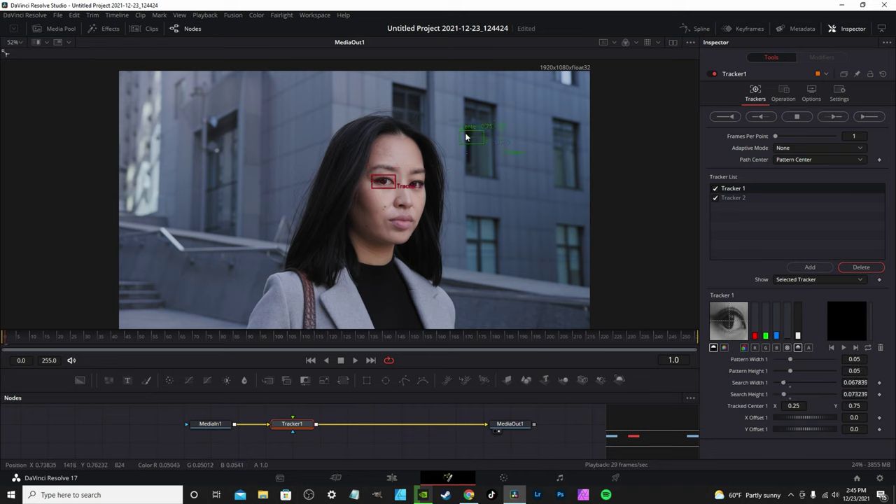
left_click_drag(461, 130, 432, 188)
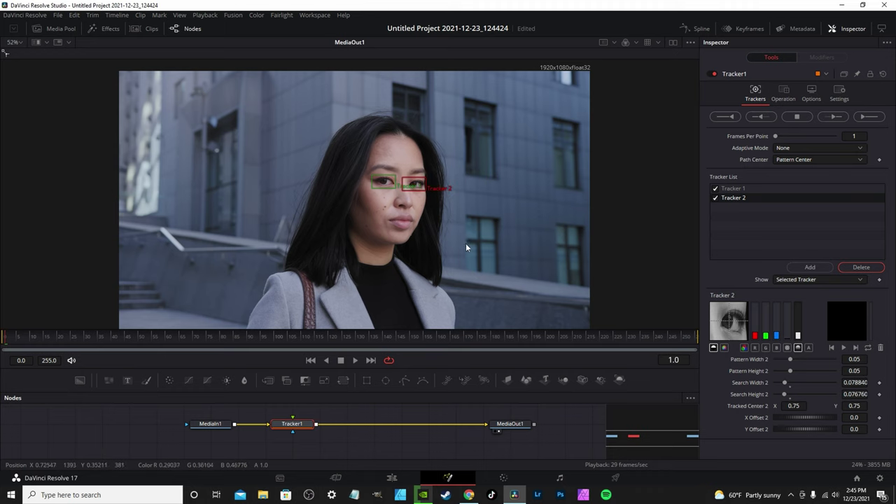
left_click_drag(10, 339, 3, 339)
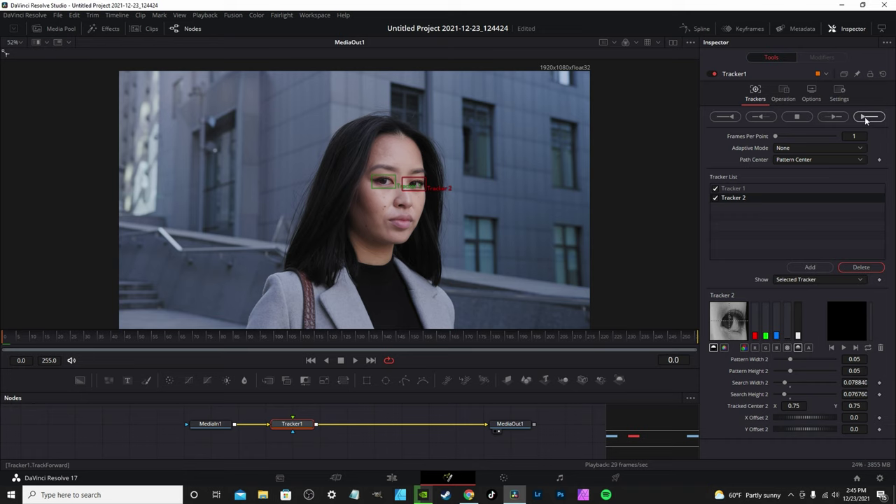
Set Adaptive Mode to Best match and track both eyes forward across frames 0–255.
left_click(787, 148)
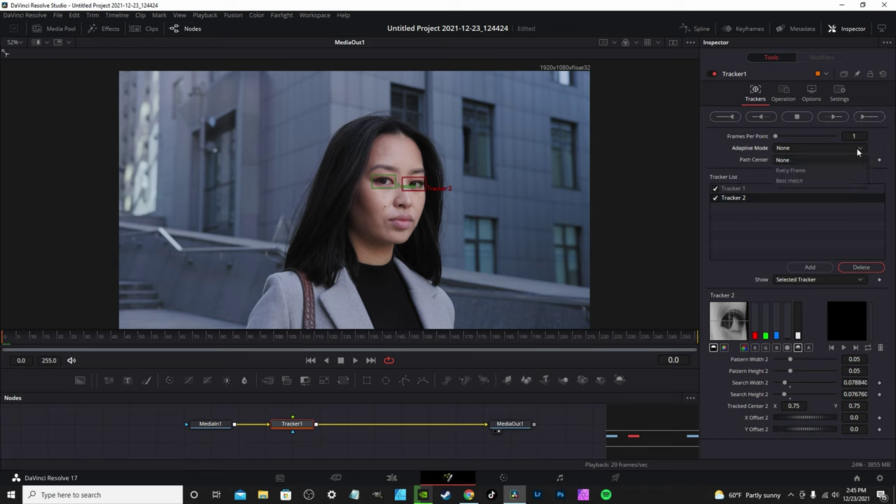
left_click(793, 171)
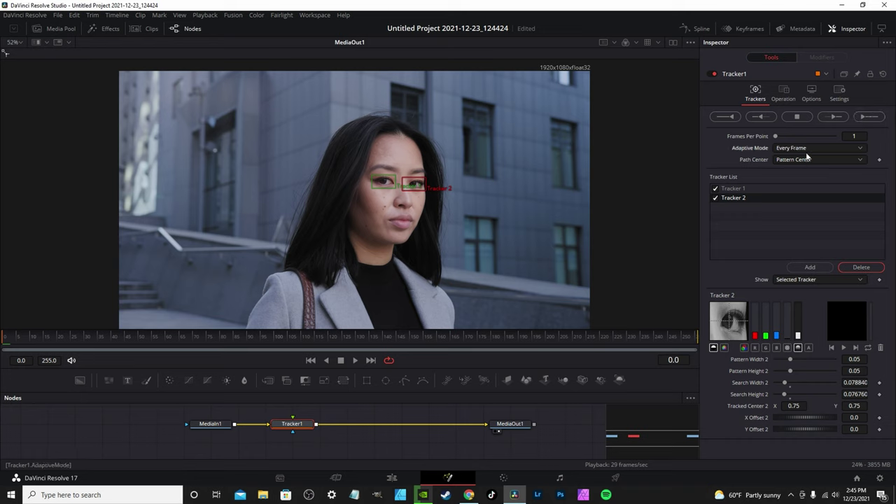
left_click(806, 149)
left_click(795, 180)
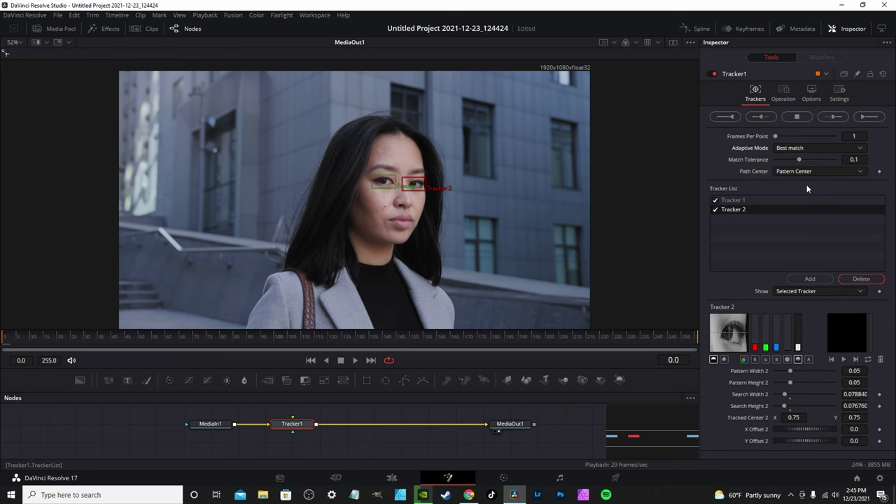
left_click(866, 117)
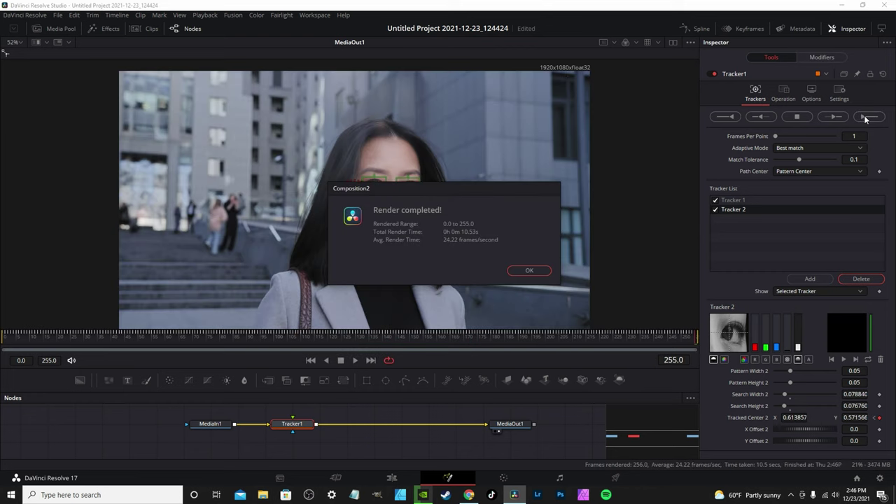
left_click(529, 270)
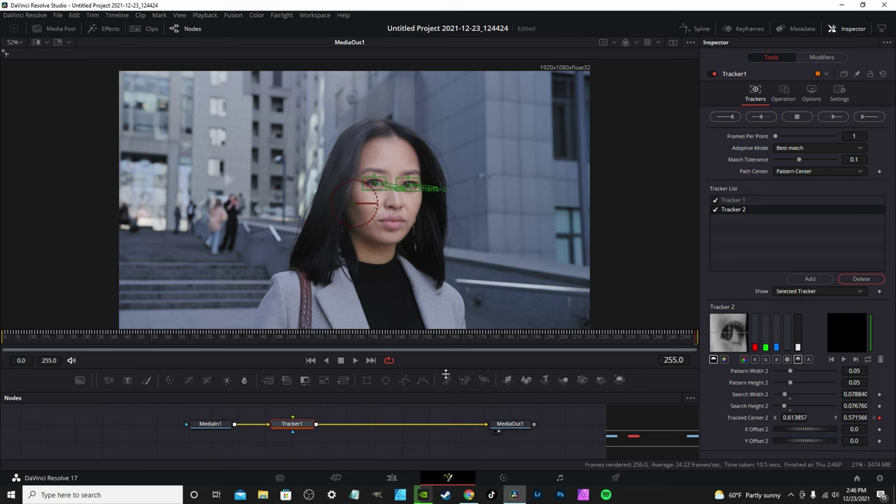
scroll(431, 420, "up", 2)
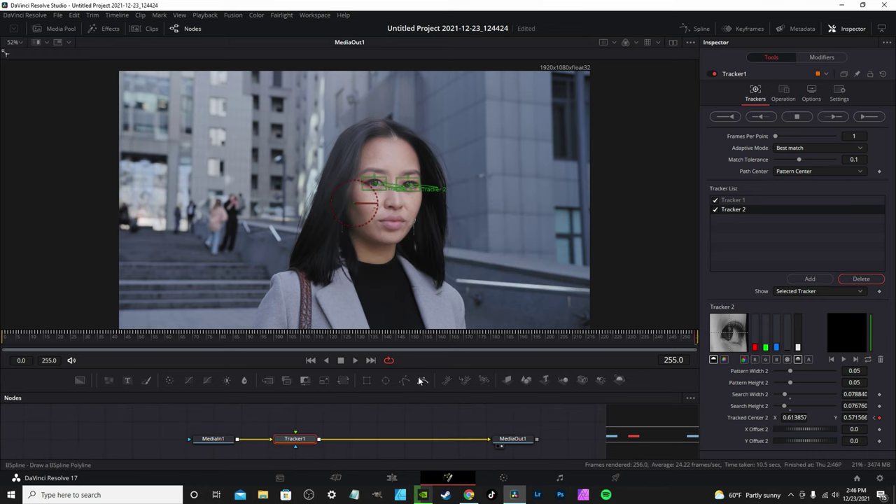
left_click_drag(429, 353, 423, 360)
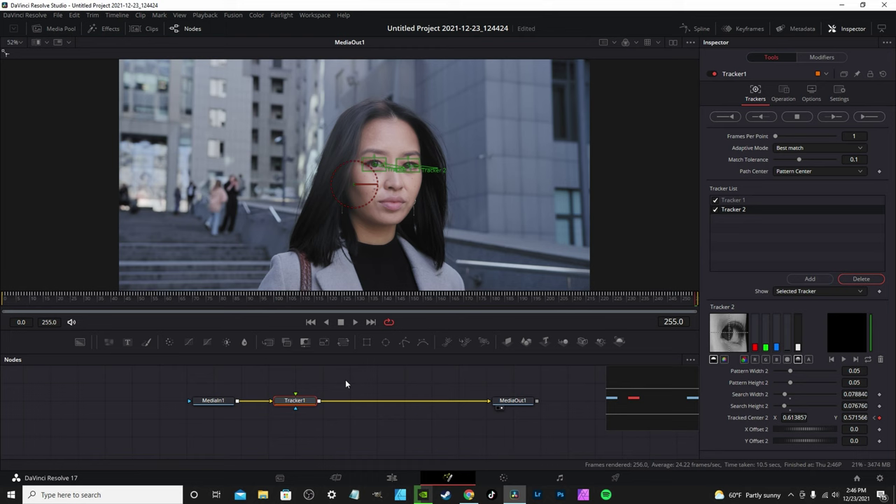
Add Fusion Composition Render 3.mov from the Media Pool to the node graph as MediaIn2.
left_click(5, 301)
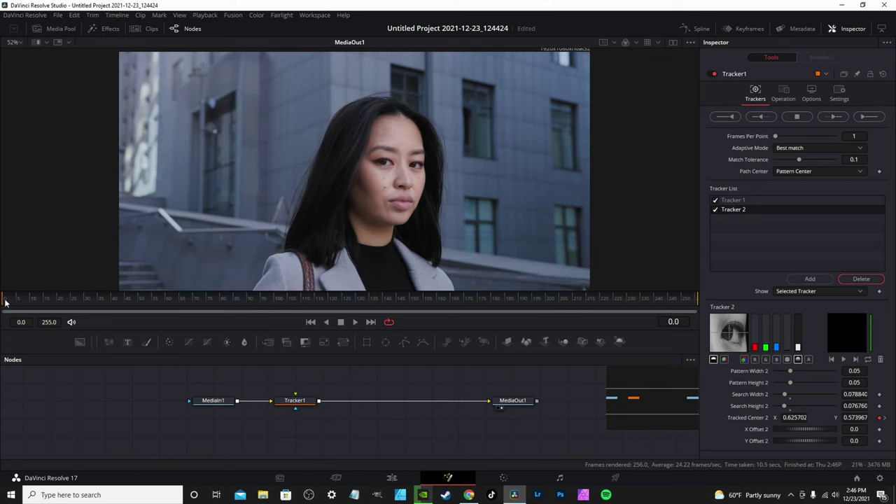
left_click(287, 402)
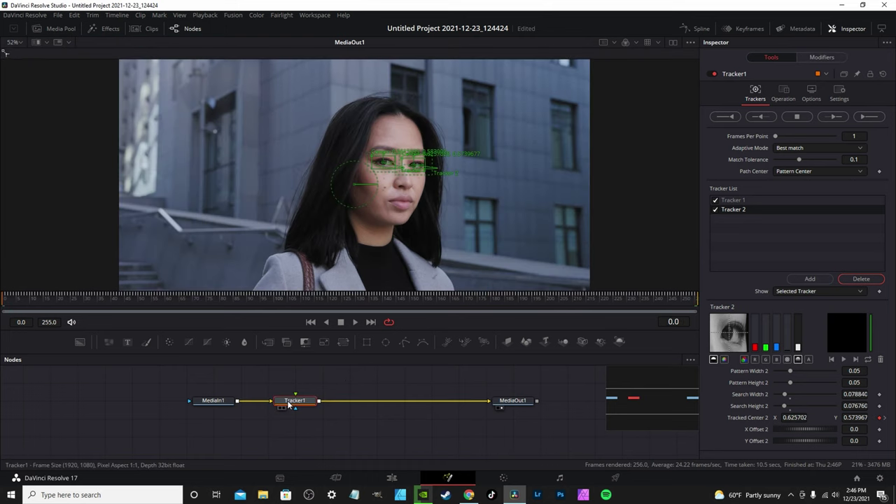
left_click(56, 29)
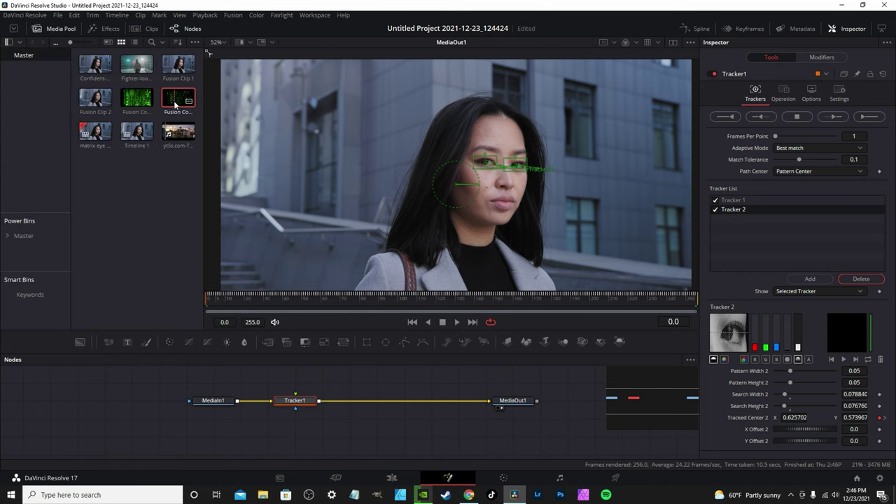
left_click_drag(175, 104, 241, 382)
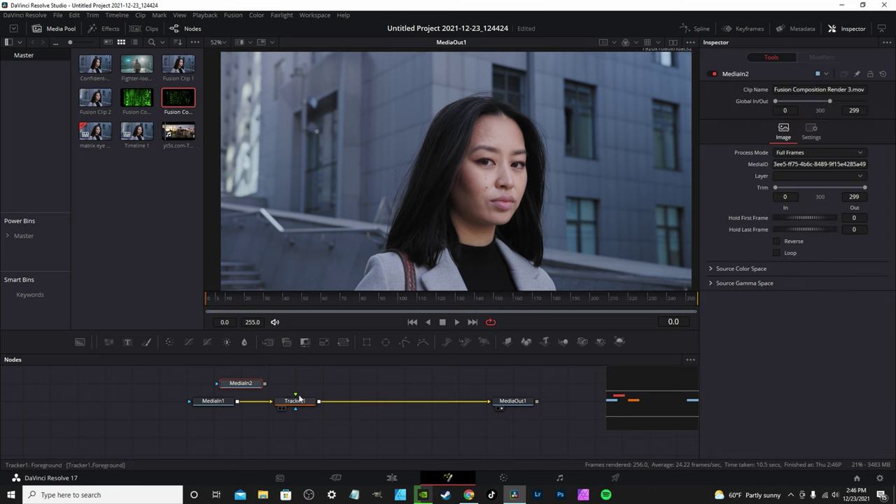
Paste a copy of Tracker1 onto the link between Tracker1 and MediaOut1.
left_click_drag(302, 404, 303, 422)
key("ctrl+c")
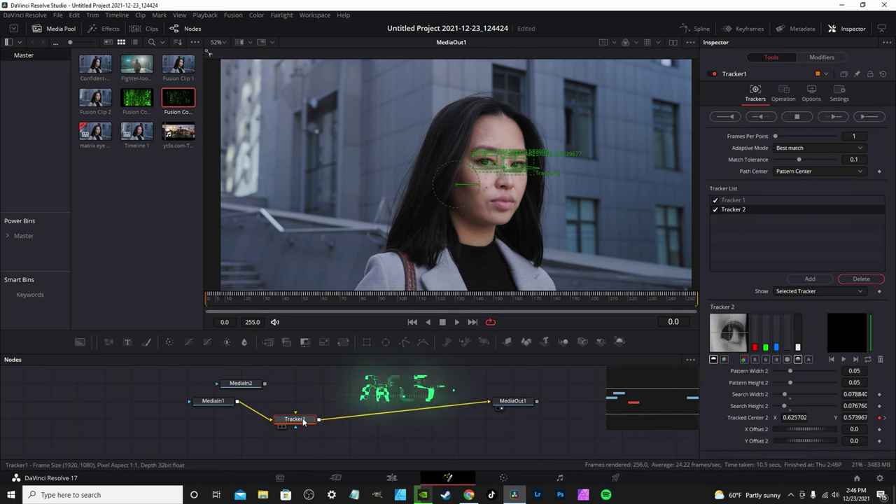
left_click(358, 418)
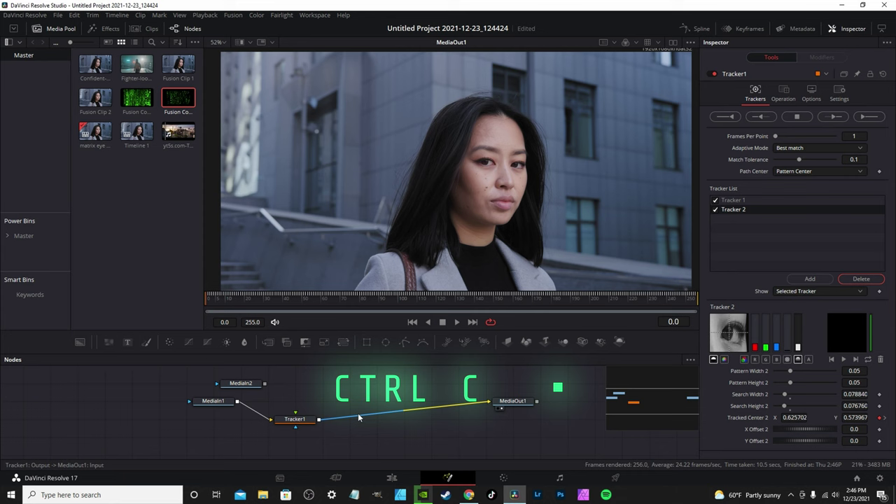
key("ctrl+v")
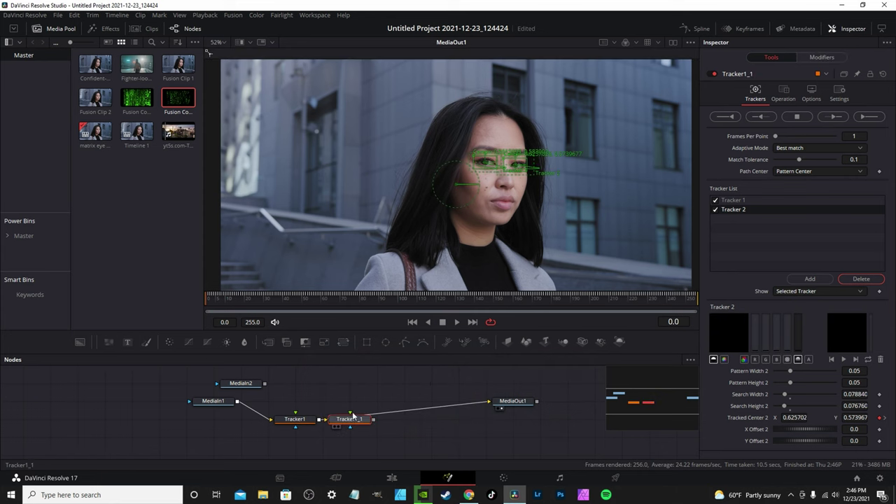
left_click_drag(355, 420, 376, 421)
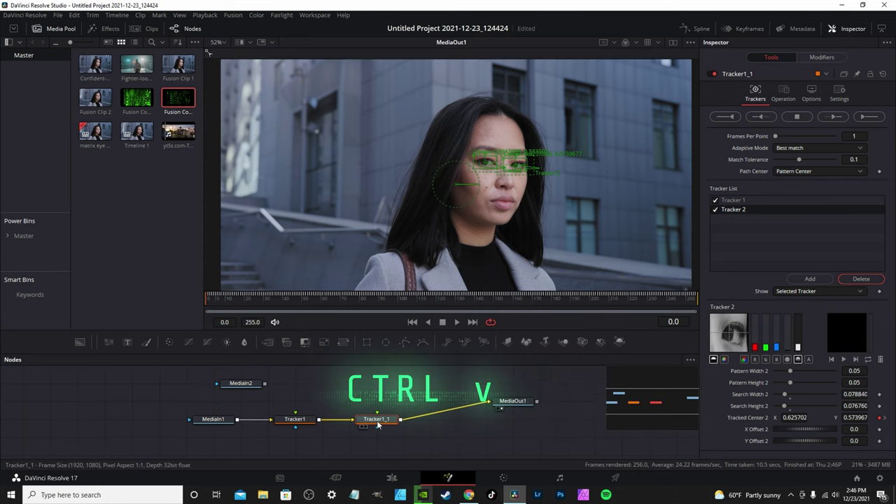
key("F2")
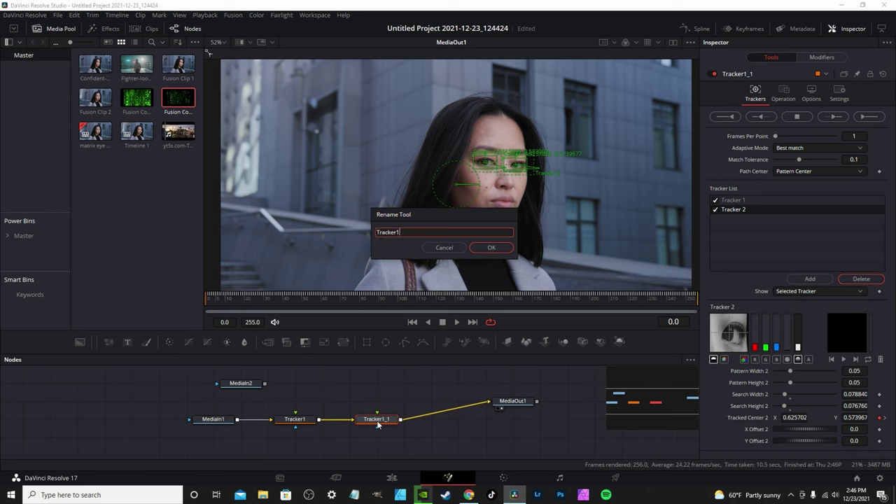
Rename the copied tracker to Tracker2 and connect MediaIn2's output to Tracker1's foreground input.
type("2")
key("Return")
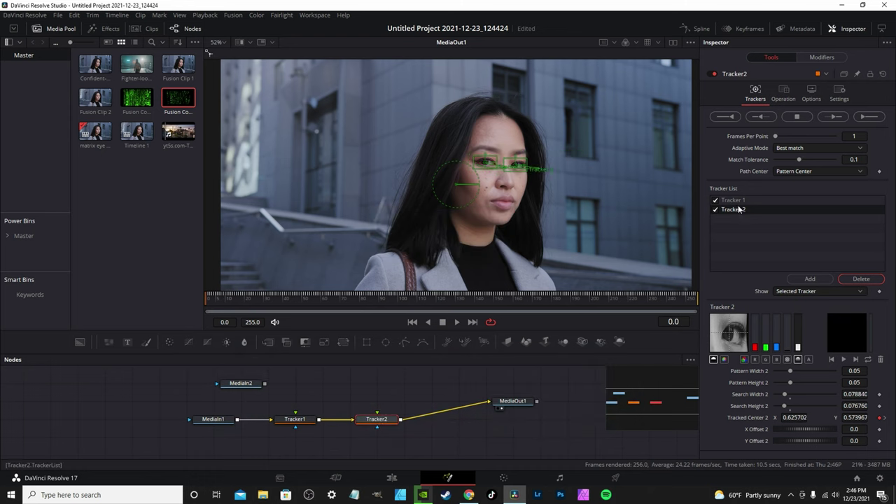
left_click(304, 421)
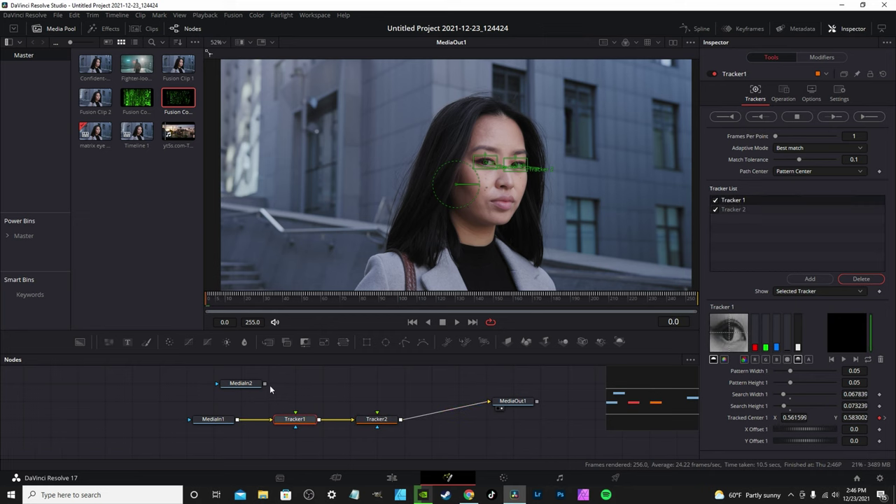
left_click_drag(265, 384, 308, 383)
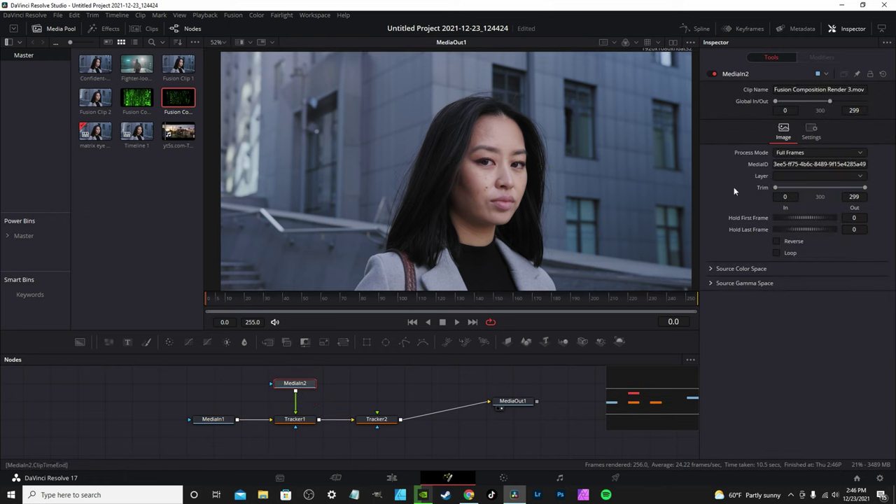
Set Tracker1's Operation to Match Move and preview the Matrix rain over the clip in playback.
left_click(308, 420)
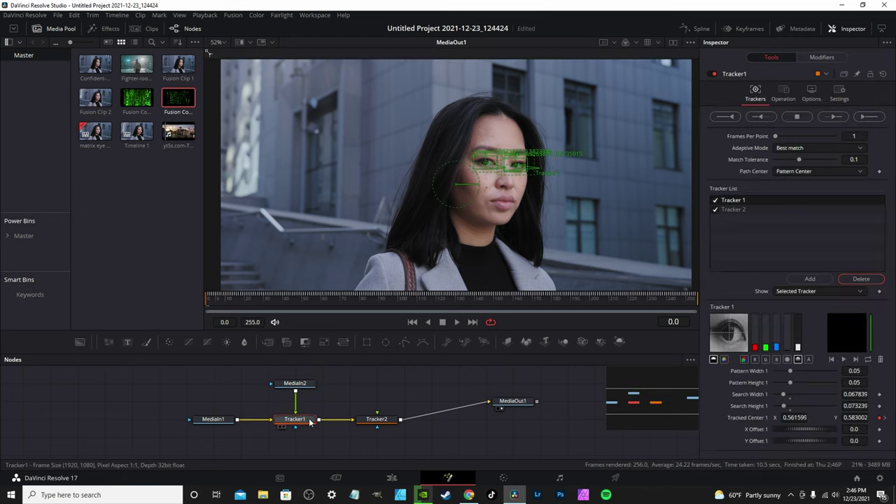
left_click(782, 92)
left_click(787, 114)
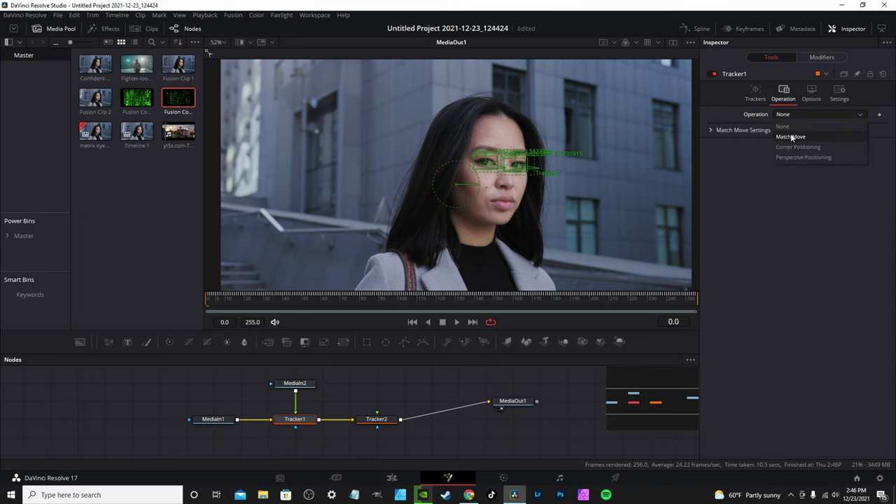
left_click(791, 136)
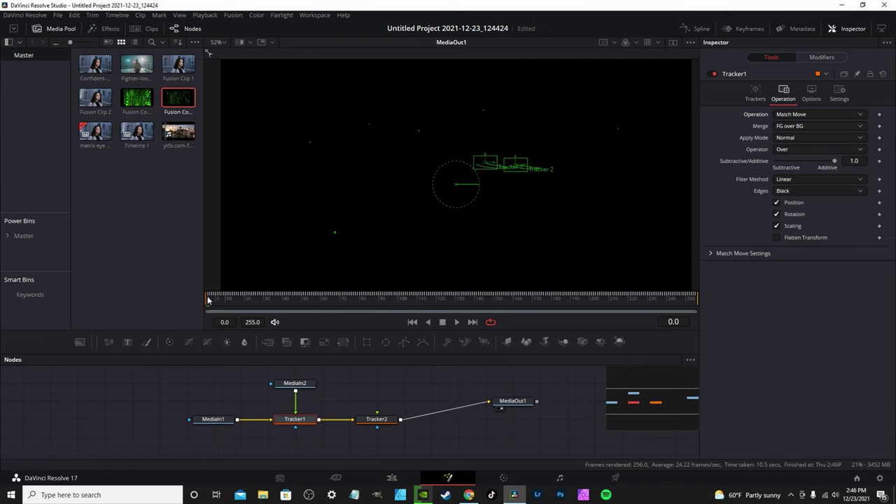
key("space")
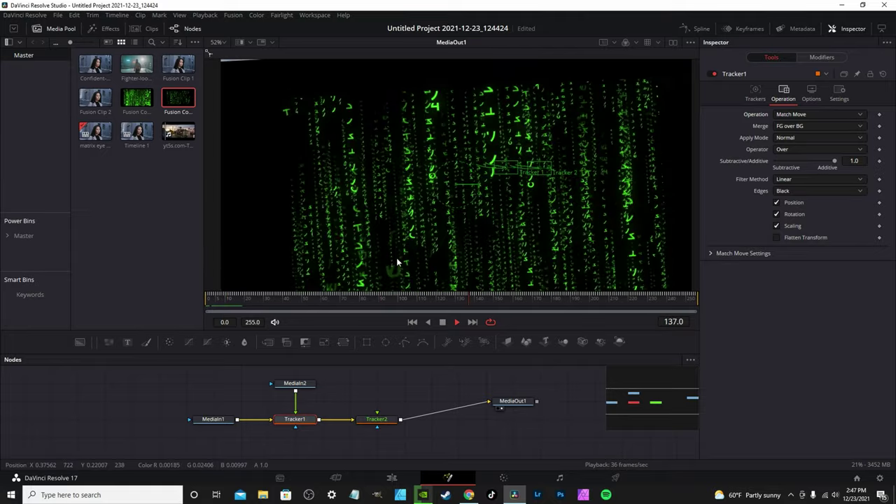
key("space")
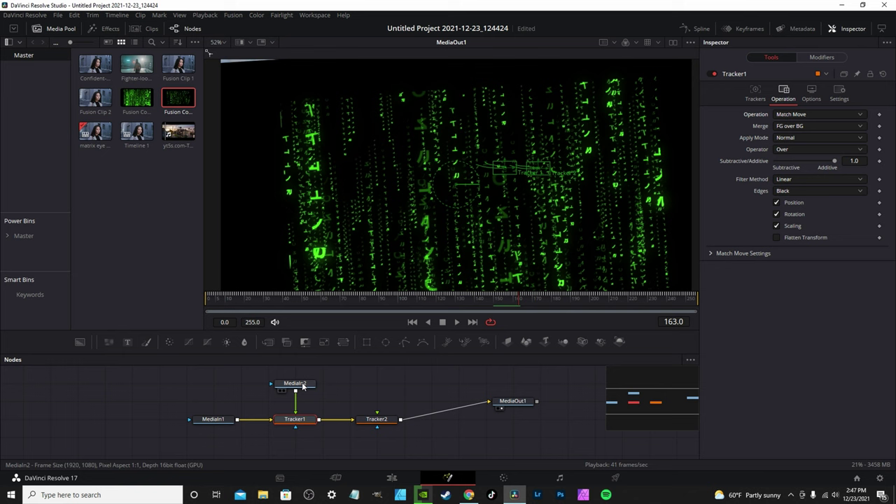
left_click_drag(305, 379, 305, 396)
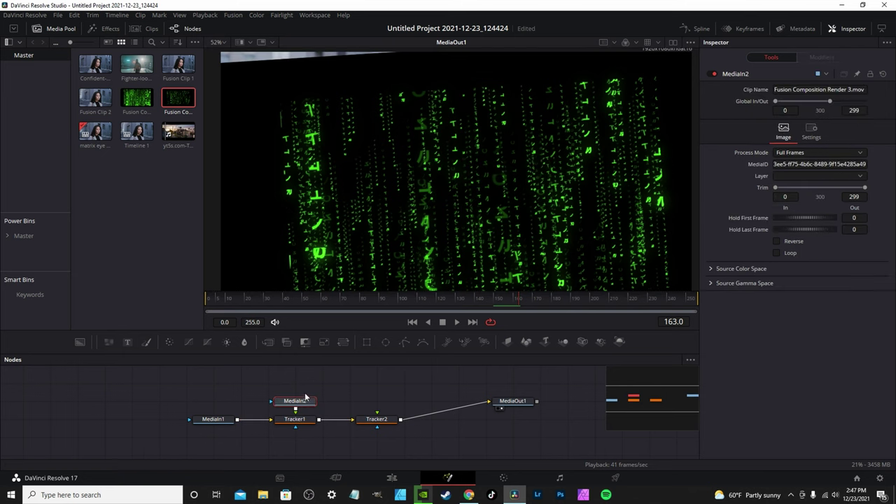
Add a Polygon1 mask node above MediaIn2 and start outlining the left-of-frame eye.
left_click(403, 342)
left_click_drag(312, 367, 313, 385)
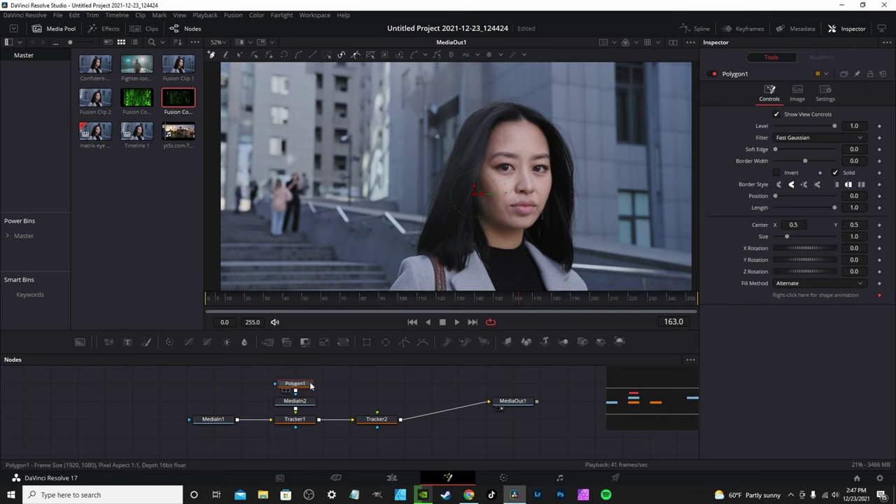
scroll(500, 172, "up", 5)
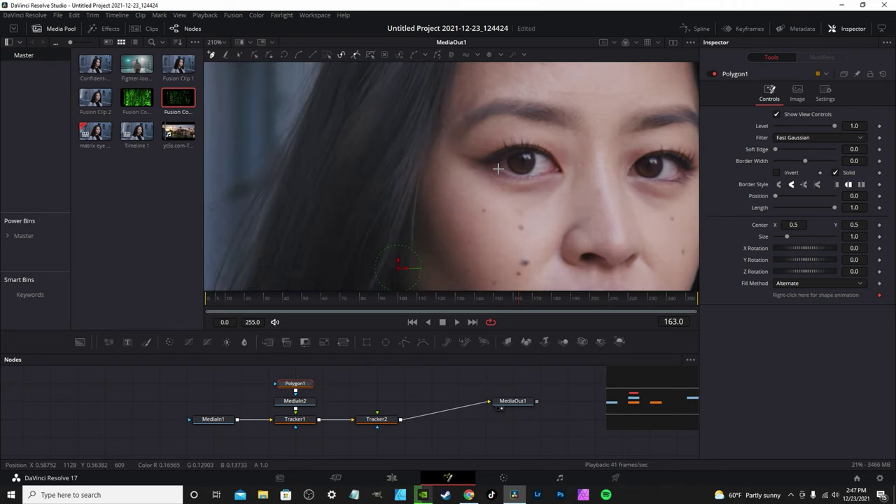
scroll(497, 169, "up", 3)
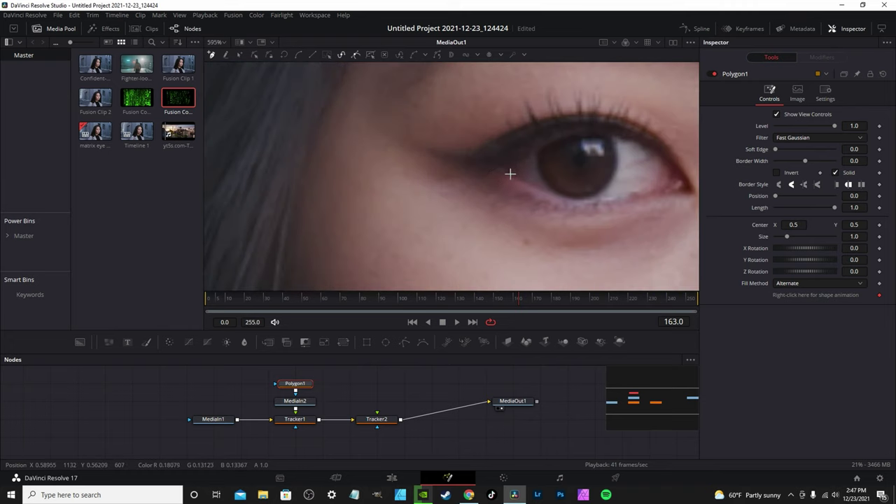
left_click(505, 166)
left_click(525, 147)
left_click(614, 128)
Trace the polygon along the upper and lower eyelids and close it around the eye.
left_click(504, 166)
left_click(554, 135)
left_click_drag(578, 130, 582, 128)
left_click(630, 138)
left_click(636, 201)
left_click(576, 207)
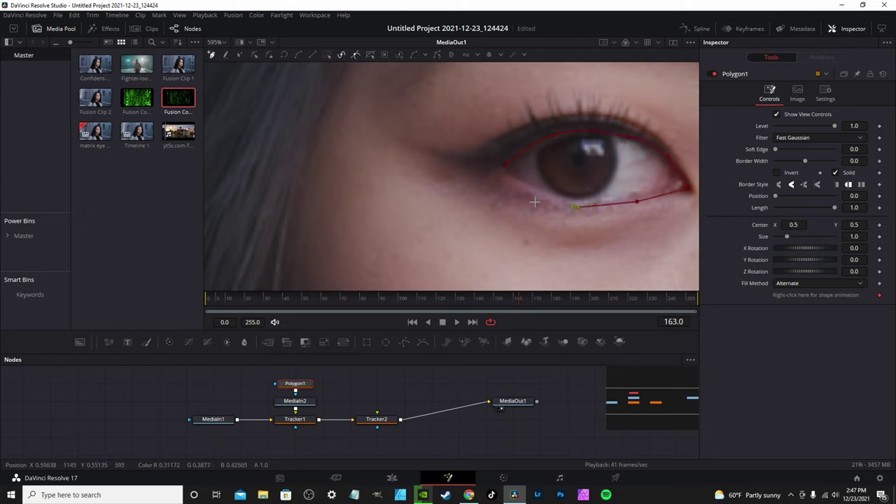
left_click(504, 166)
Set the mask's Soft Edge to 0.002, check playback, and add Fusion Composition Render 3.mov again.
scroll(504, 165, "down", 3)
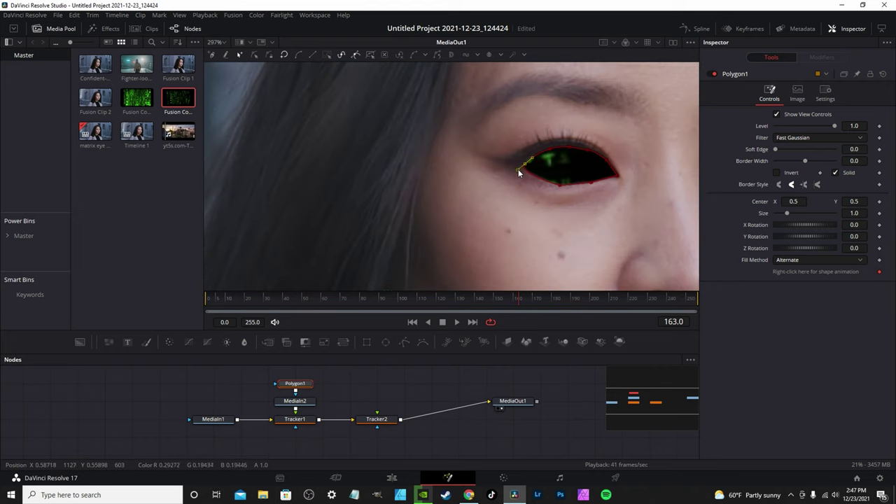
scroll(520, 173, "down", 3)
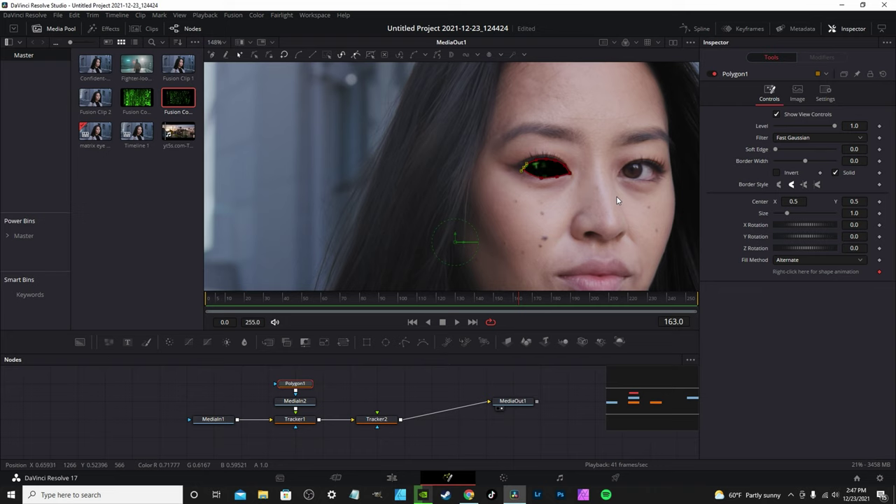
left_click_drag(855, 149, 858, 149)
left_click(213, 298)
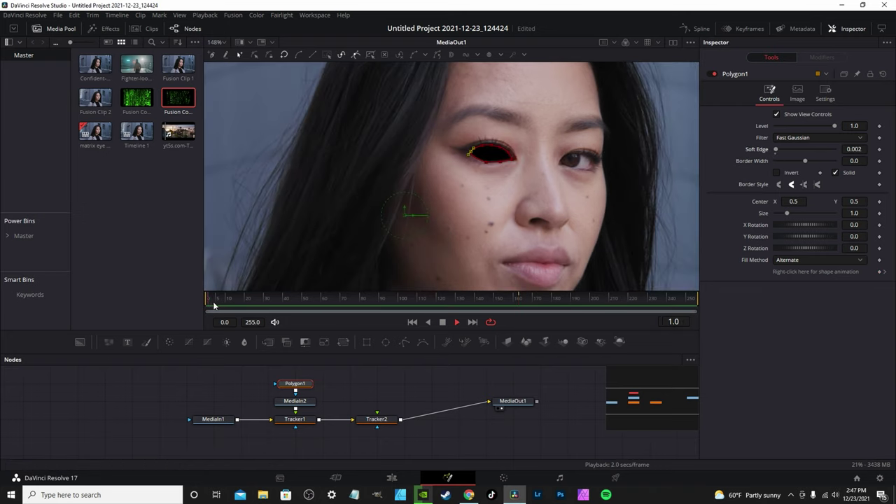
key("space")
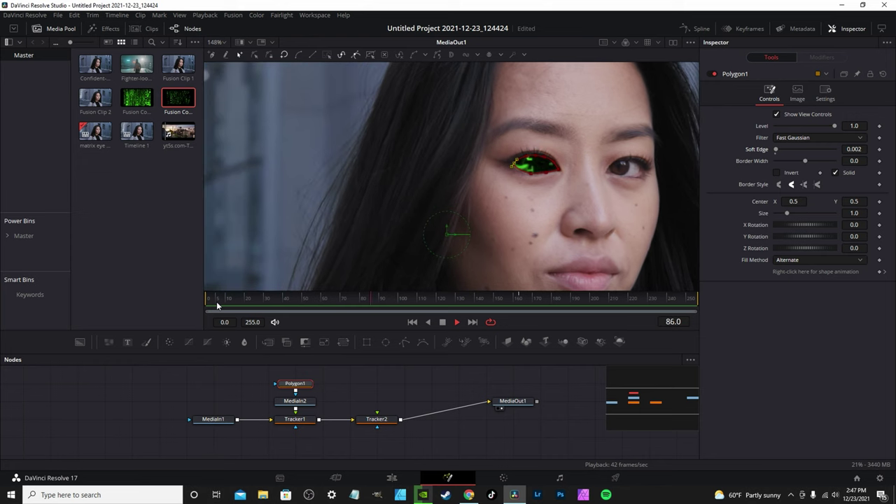
key("space")
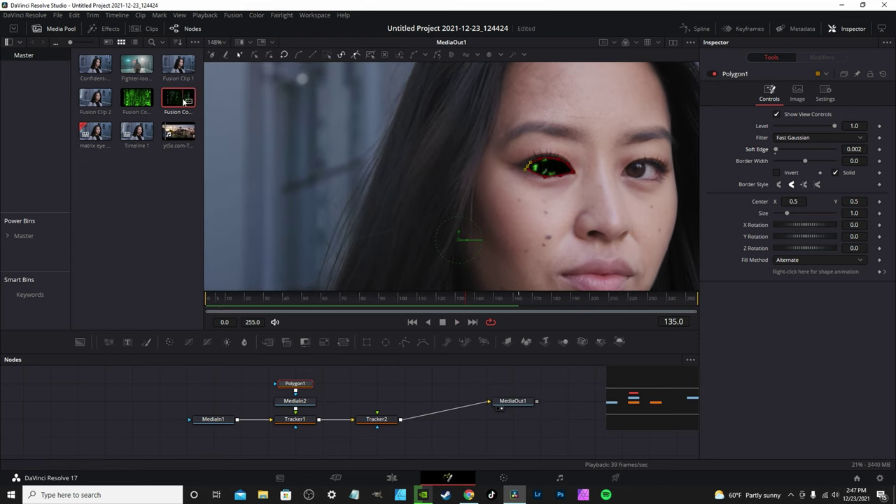
left_click_drag(183, 98, 378, 419)
Set Tracker2's Operation to Match Move, with MediaIn3 placed above it.
left_click_drag(382, 386, 382, 404)
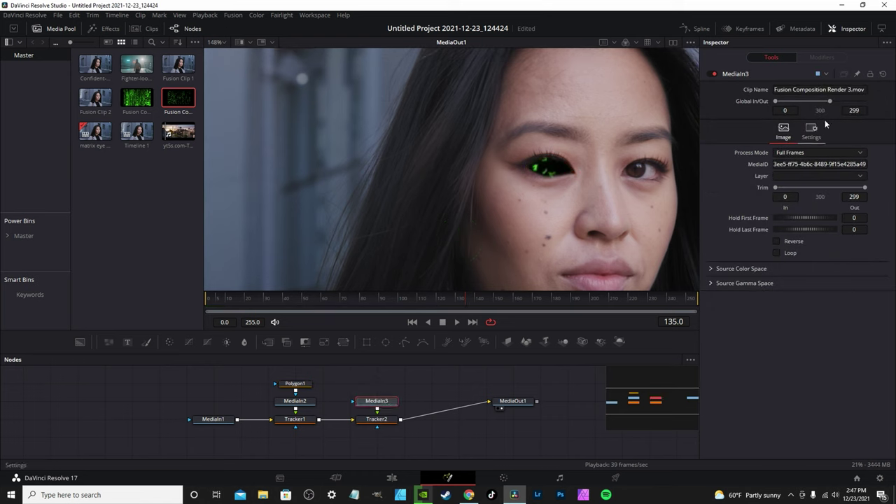
left_click(387, 421)
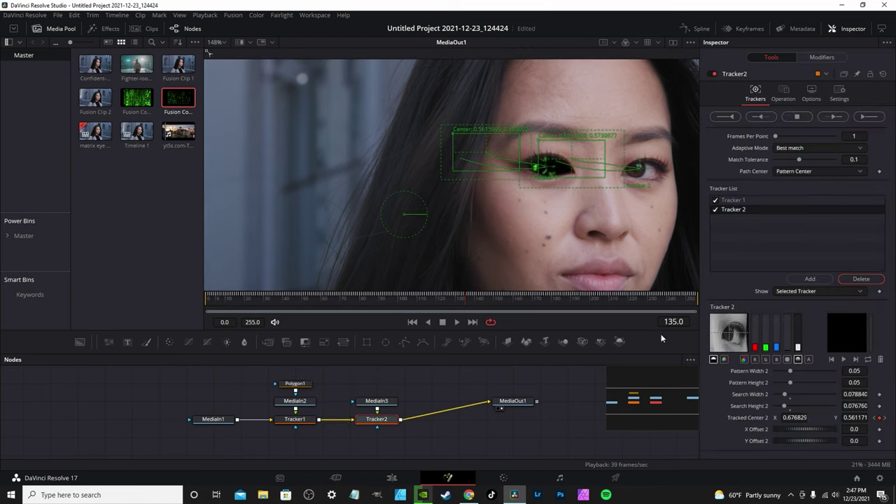
left_click(785, 93)
left_click(804, 114)
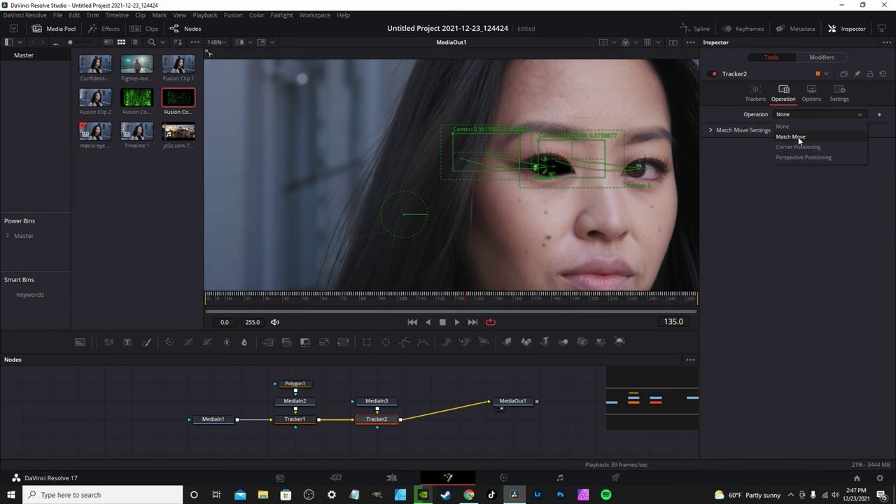
left_click(799, 137)
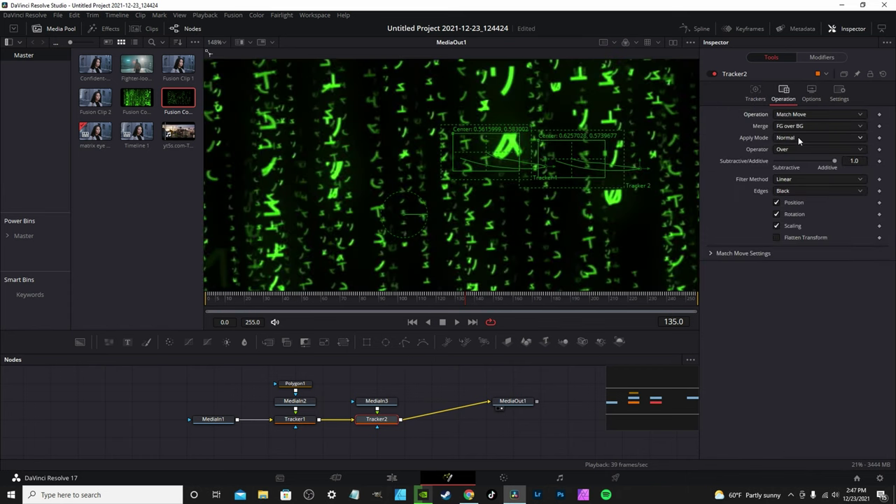
Add Polygon2 to MediaIn3, outline the right-of-frame eye, and soften its edge to 0.0029.
left_click(376, 401)
left_click(406, 343)
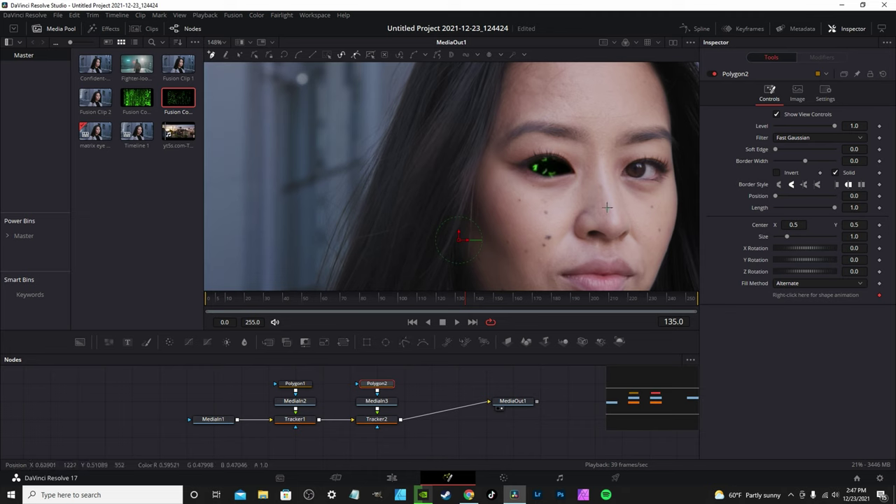
left_click(631, 179)
left_click(622, 171)
left_click(645, 161)
left_click(655, 168)
left_click(657, 176)
left_click(631, 180)
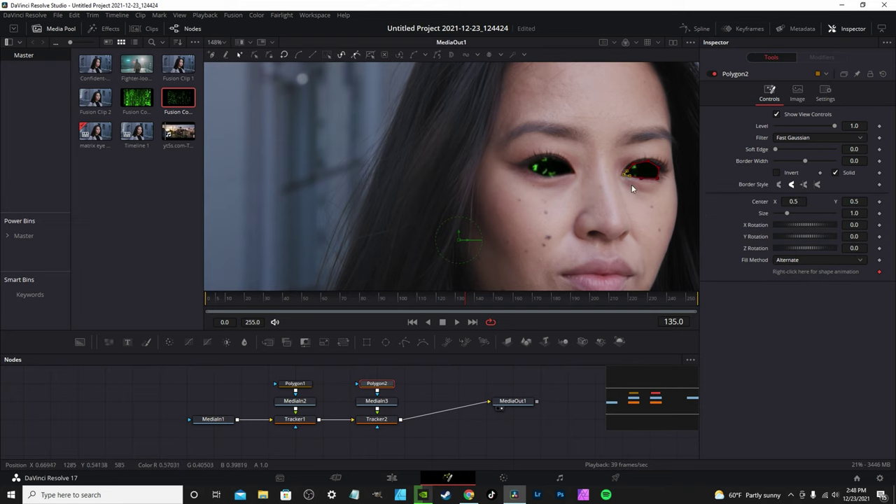
scroll(634, 189, "up", 5)
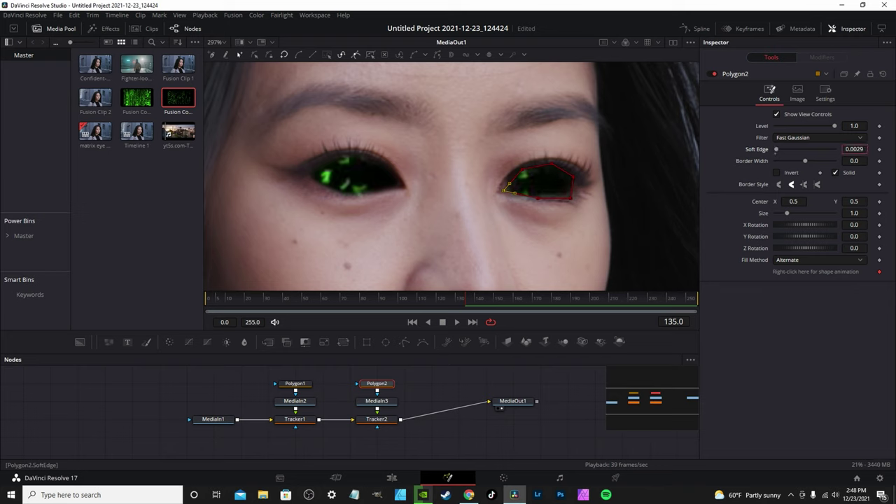
scroll(580, 240, "down", 3)
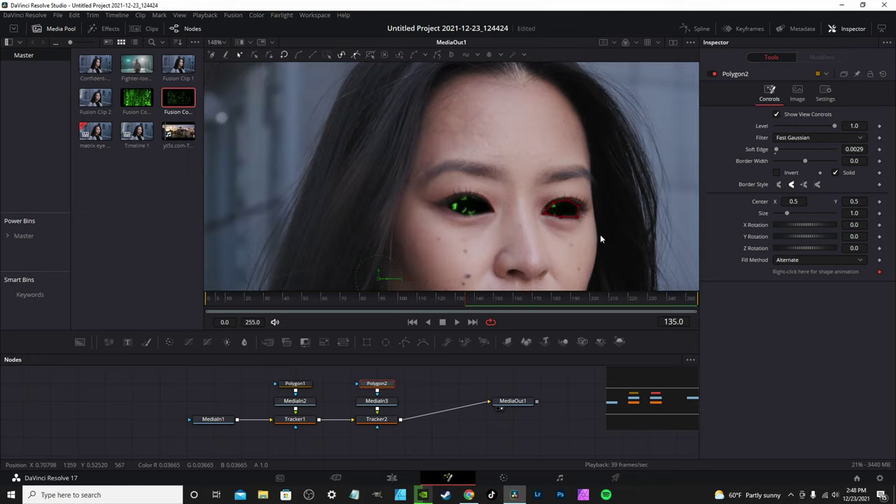
left_click(493, 377)
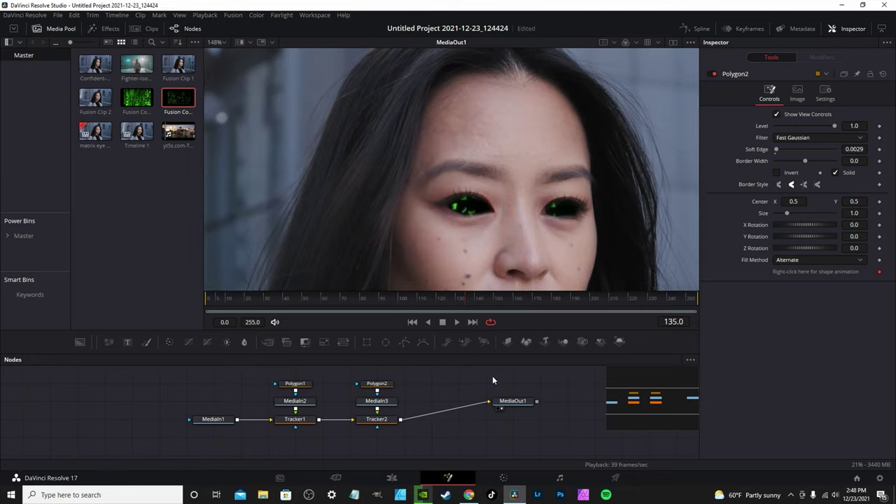
Play the comp from the start to review both green glowing eyes with the whole shot framed.
left_click(204, 298)
key("space")
scroll(374, 243, "down", 2)
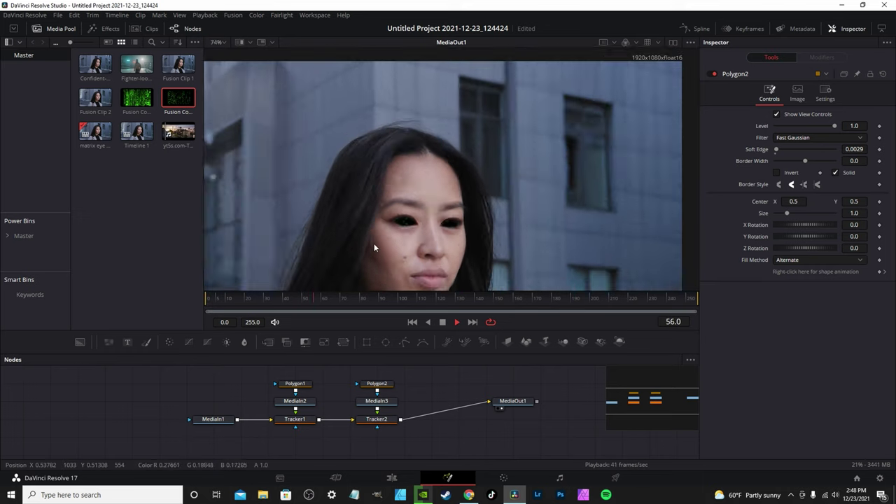
scroll(374, 243, "down", 1)
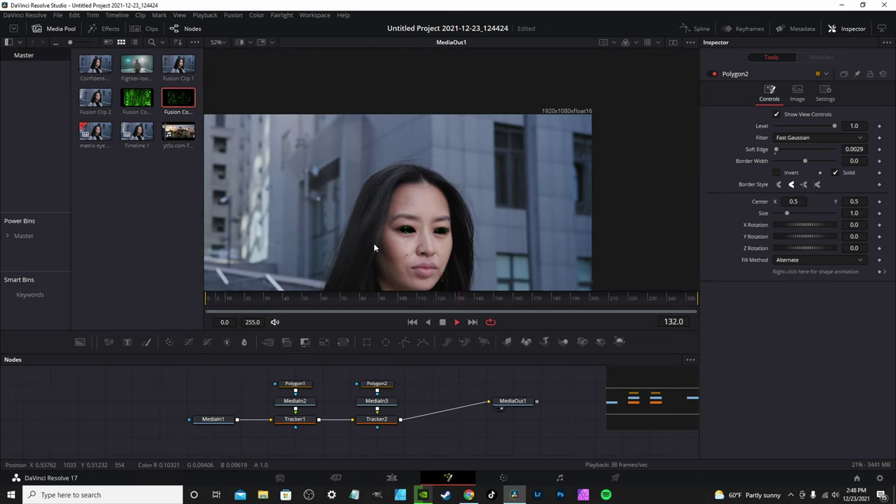
left_click_drag(375, 243, 415, 202)
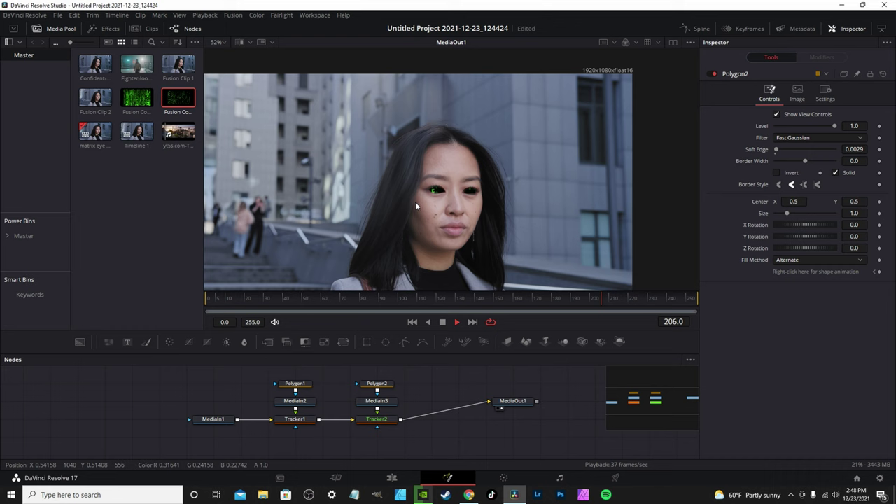
key("space")
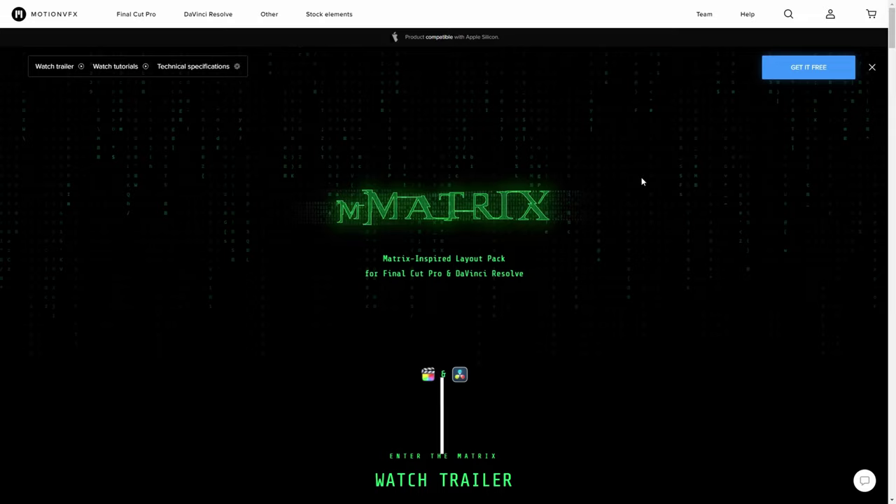
Scroll the mMatrix page past the trailer and tutorials down to the Effects and Typography sections.
scroll(642, 182, "down", 7)
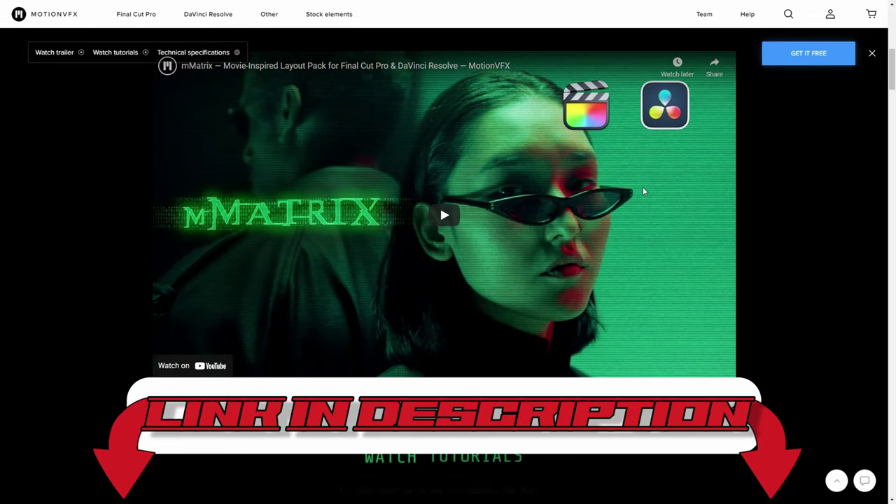
scroll(644, 189, "up", 1)
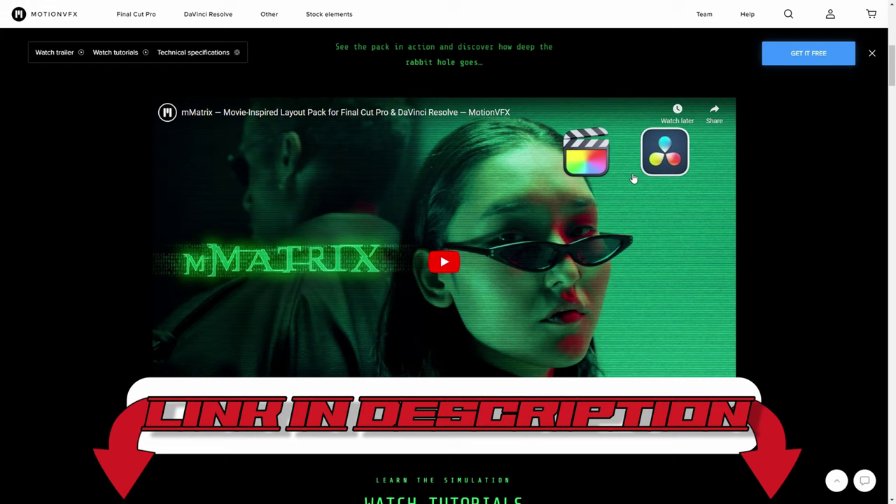
scroll(633, 178, "down", 6)
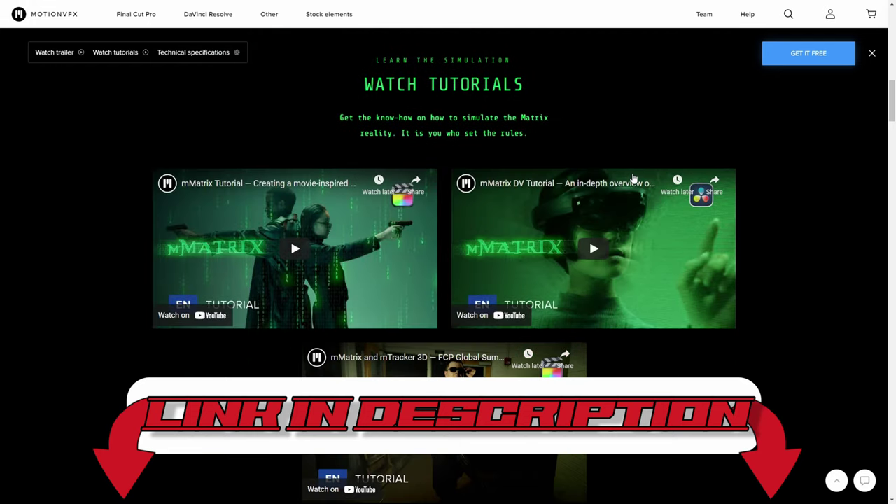
scroll(633, 178, "down", 1)
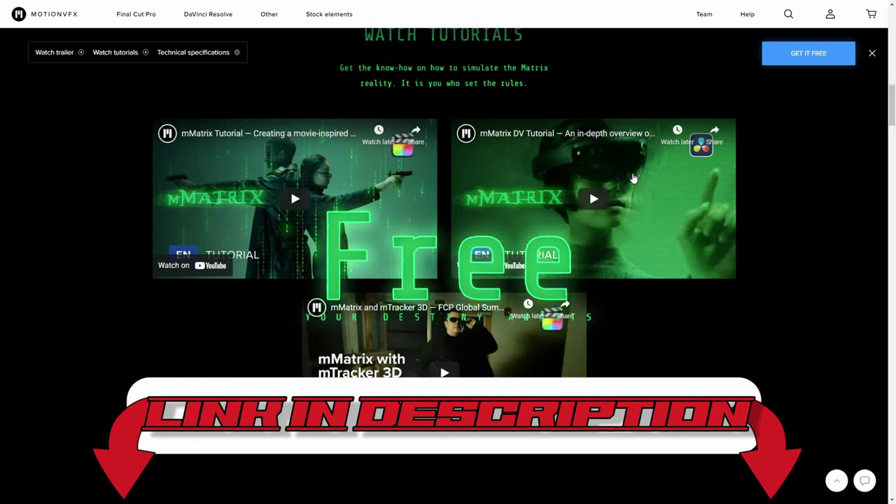
scroll(633, 178, "down", 4)
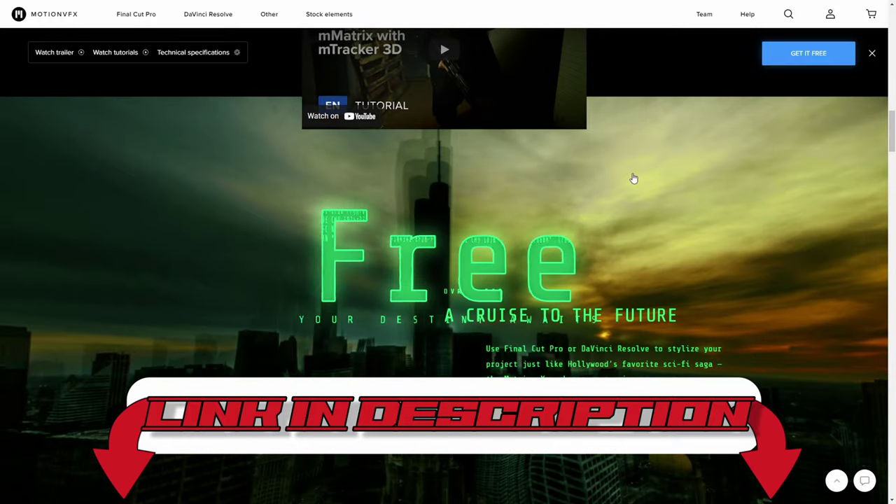
scroll(632, 179, "down", 3)
scroll(629, 178, "down", 3)
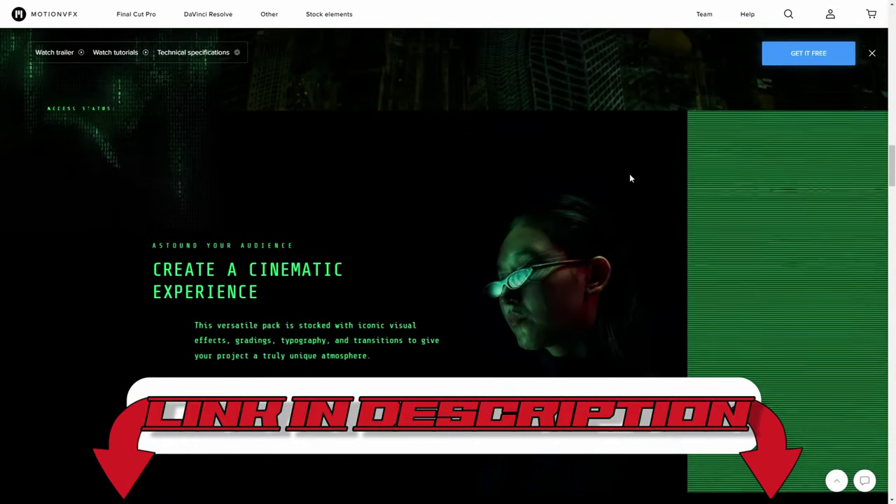
scroll(630, 178, "down", 3)
scroll(629, 178, "down", 3)
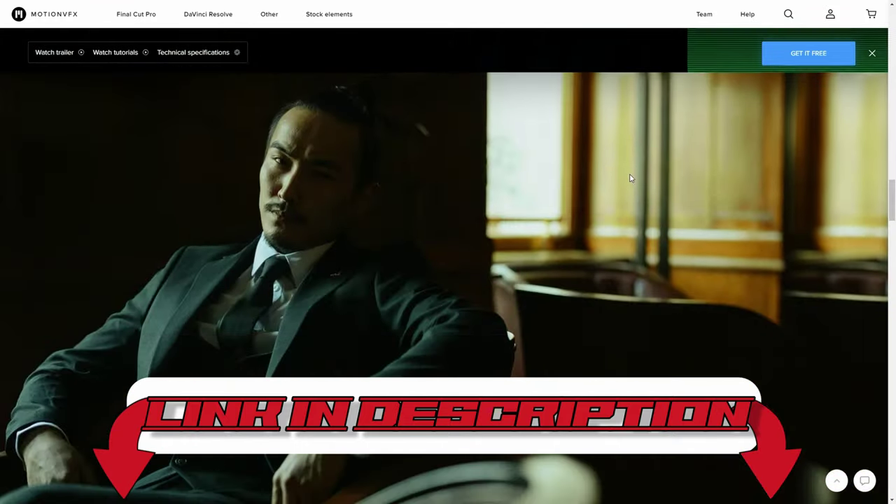
scroll(629, 179, "down", 8)
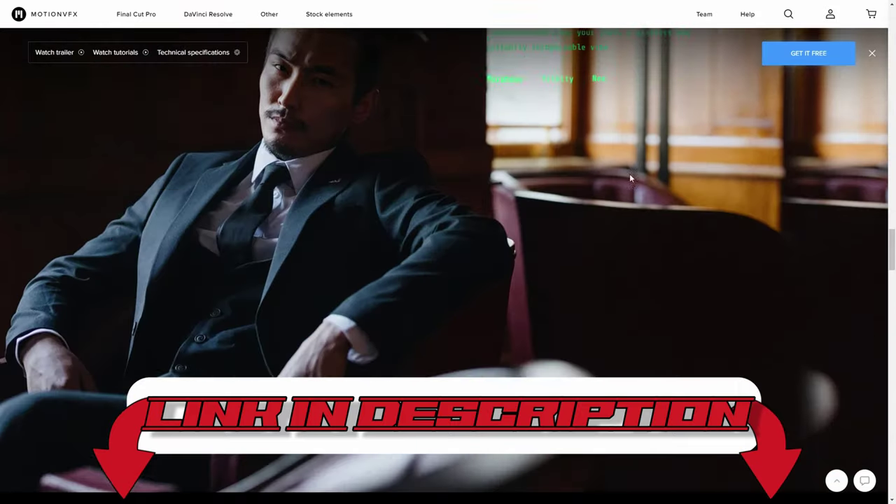
scroll(629, 173, "down", 12)
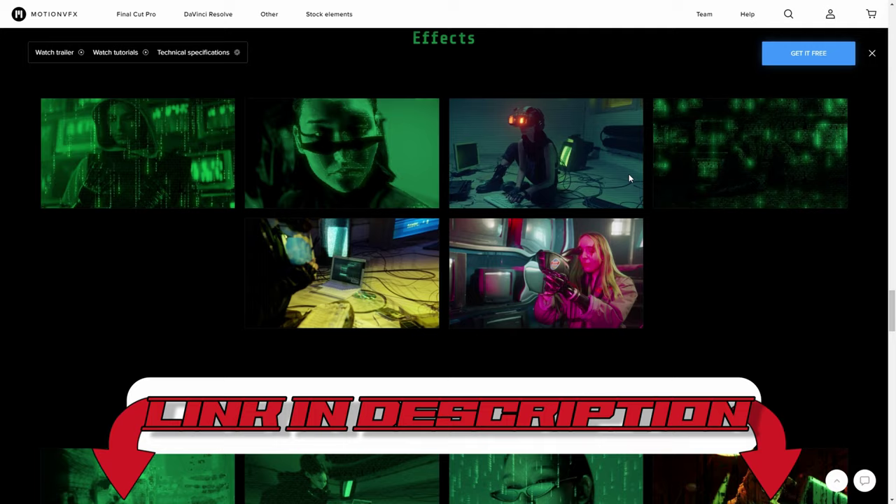
scroll(629, 179, "down", 5)
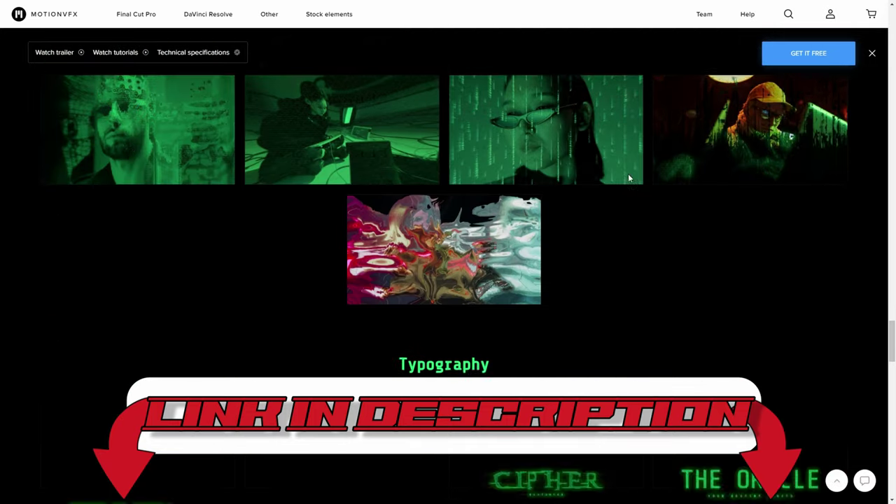